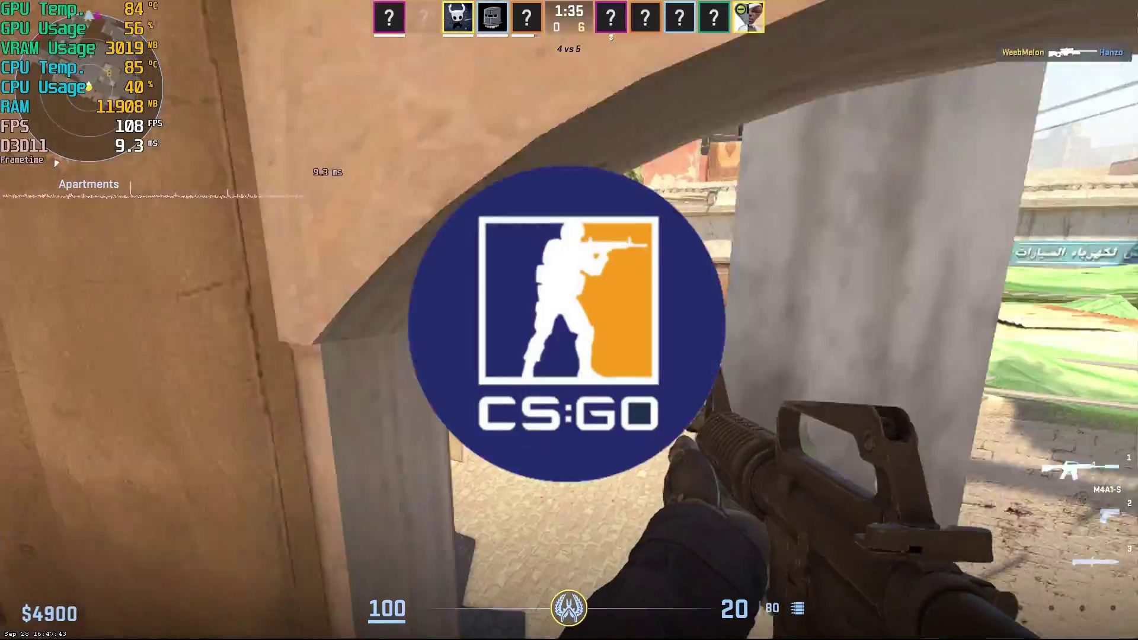
- Walk out through the archway, along the street and down the alley toward A
{"action": "key", "text": "w"}
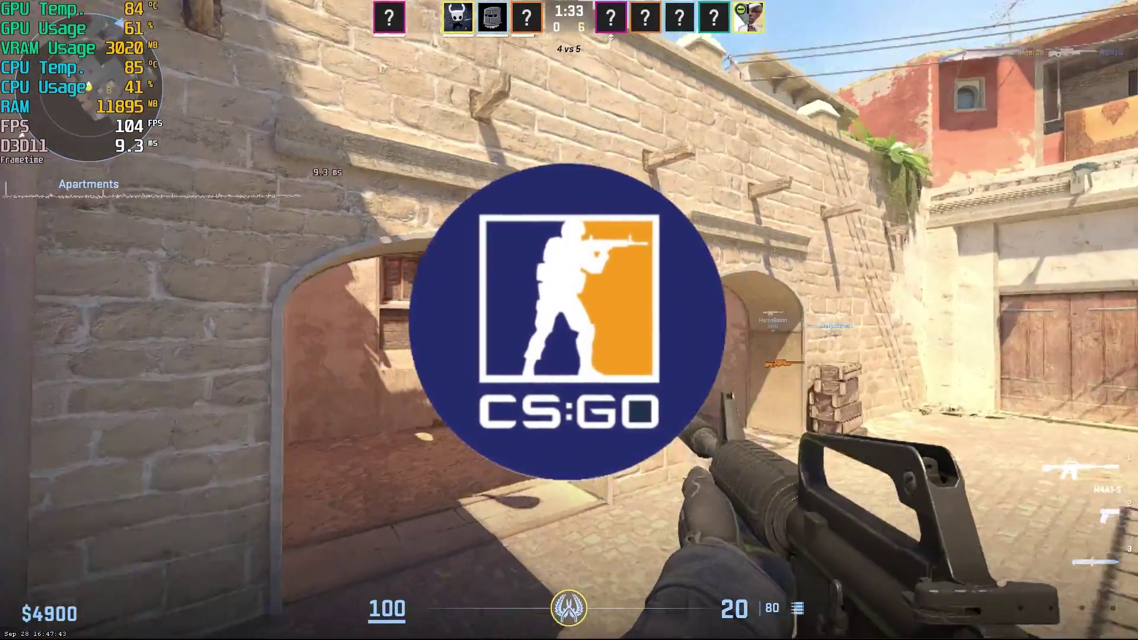
{"action": "key", "text": "w"}
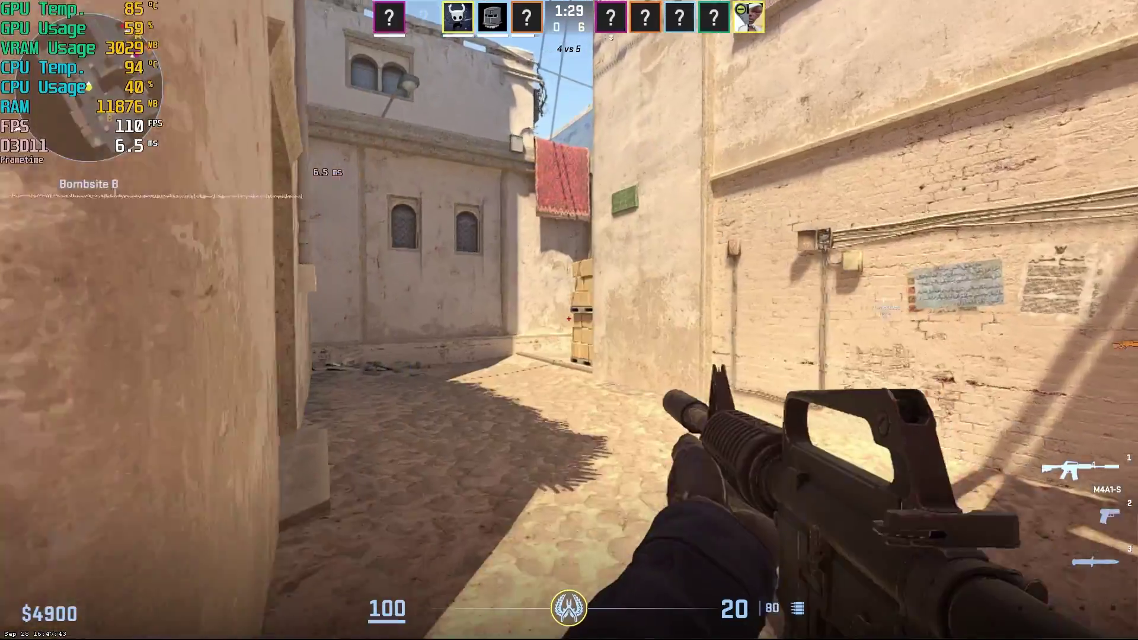
{"action": "key", "text": "w"}
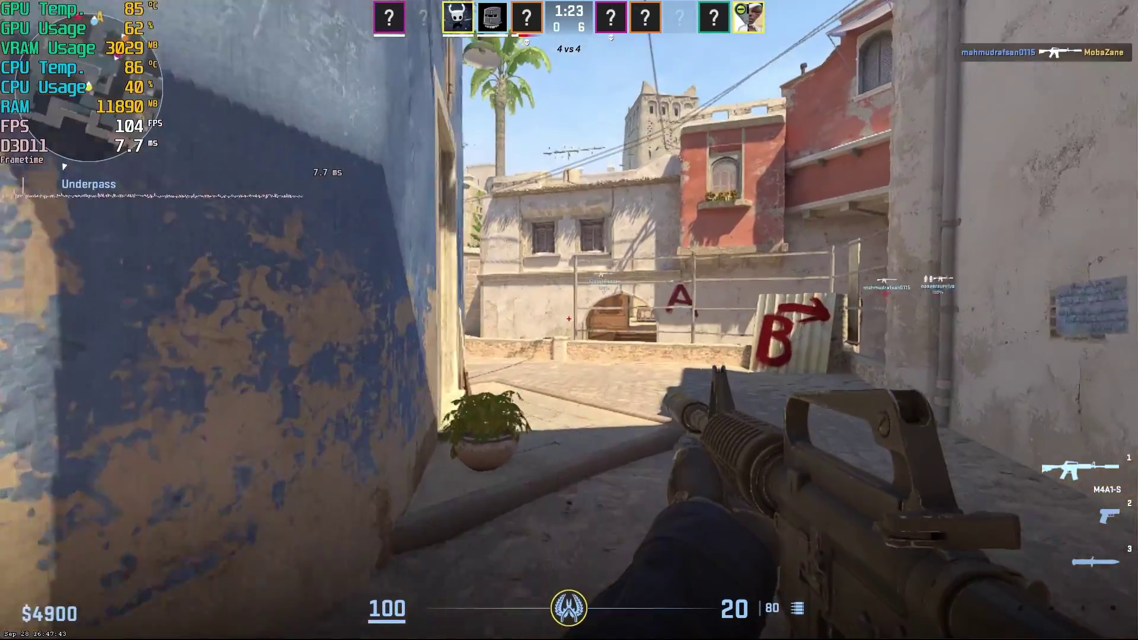
{"action": "key", "text": "w"}
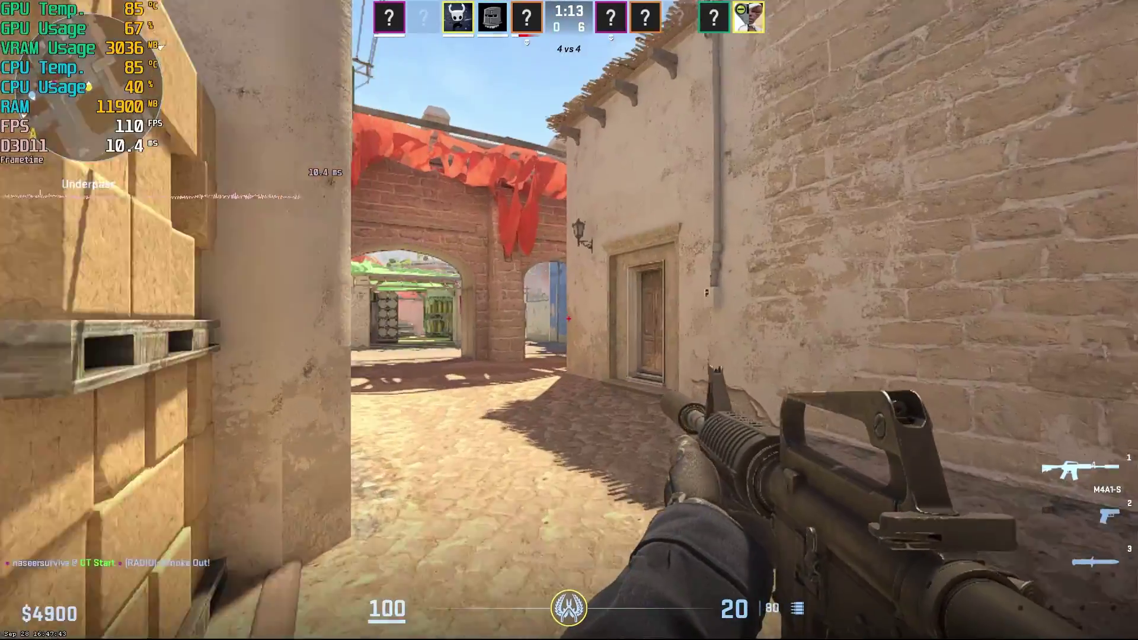
- Push down the alley and through the archway toward bombsite B
{"action": "key", "text": "w"}
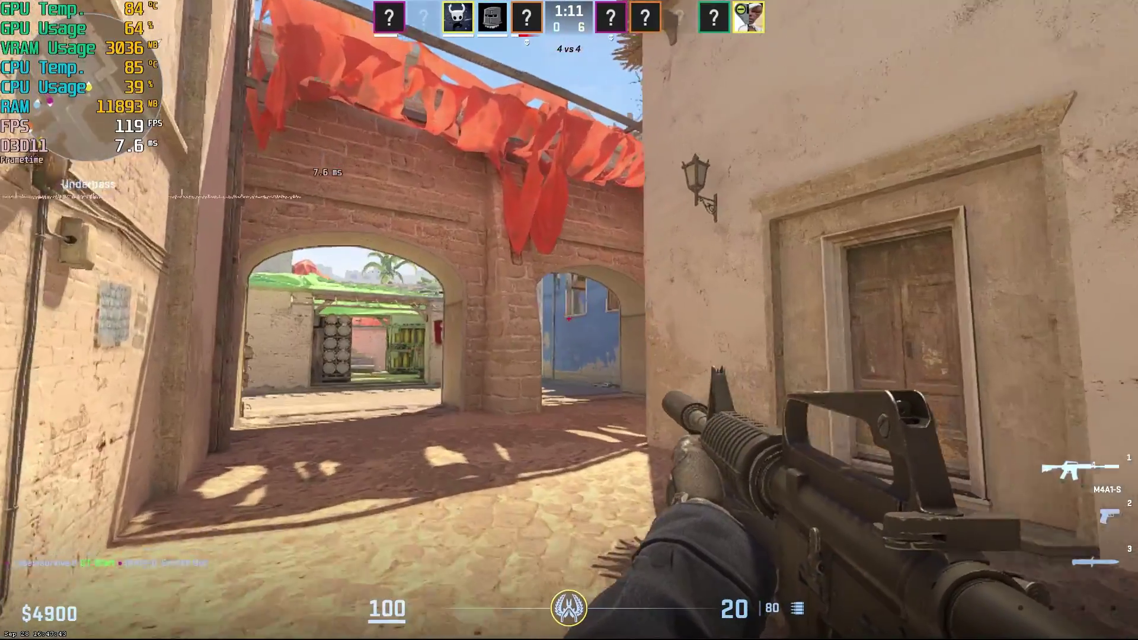
{"action": "key", "text": "w"}
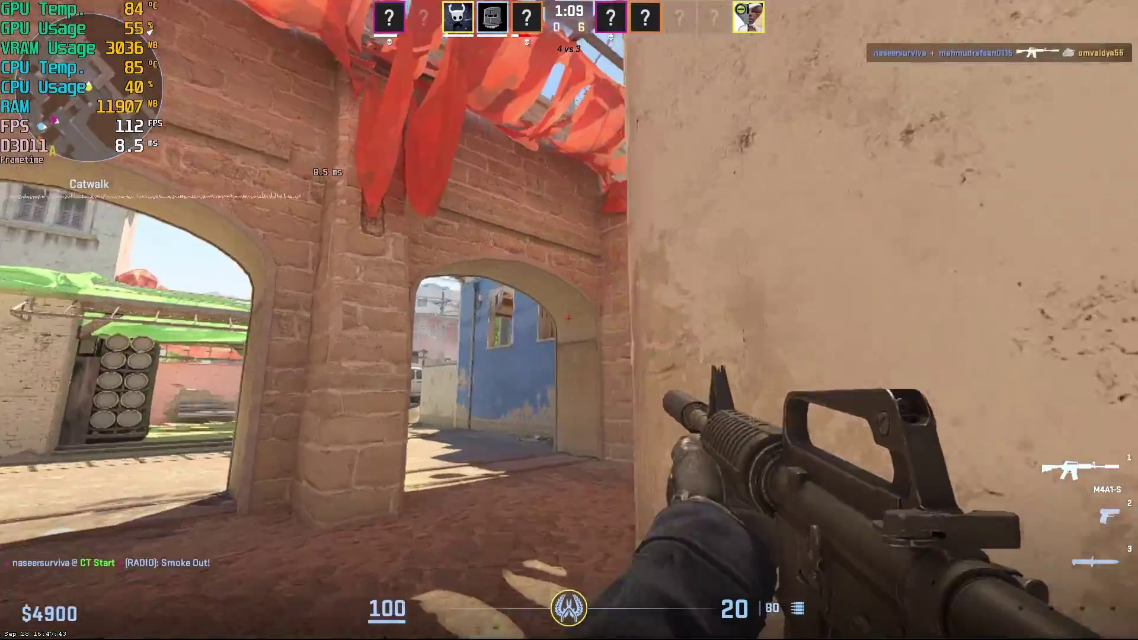
{"action": "key", "text": "w"}
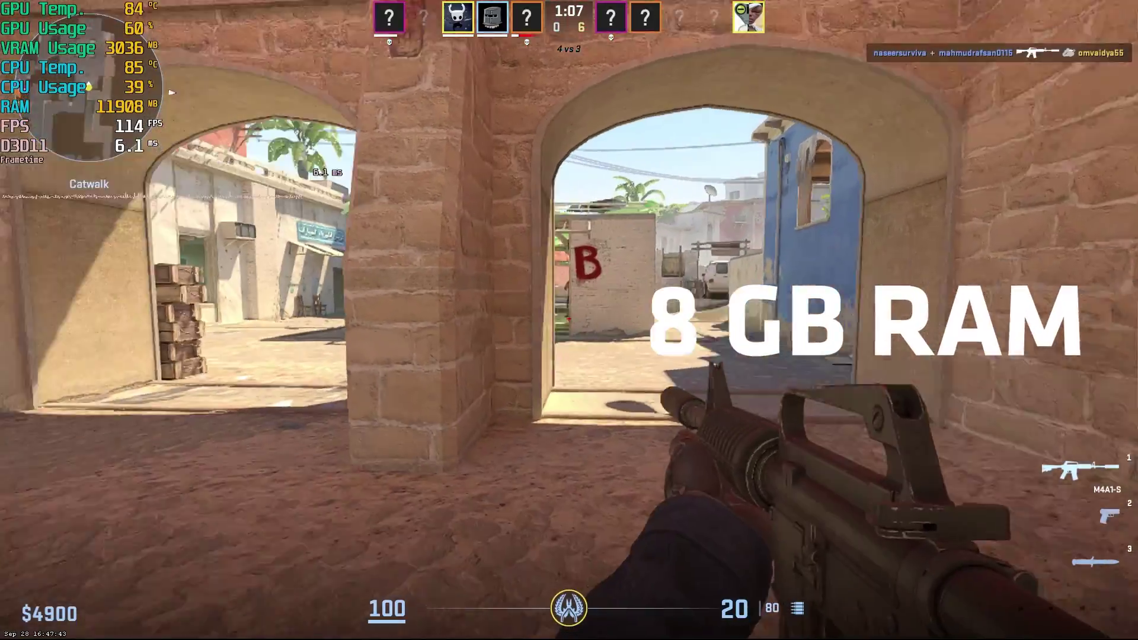
{"action": "key", "text": "w"}
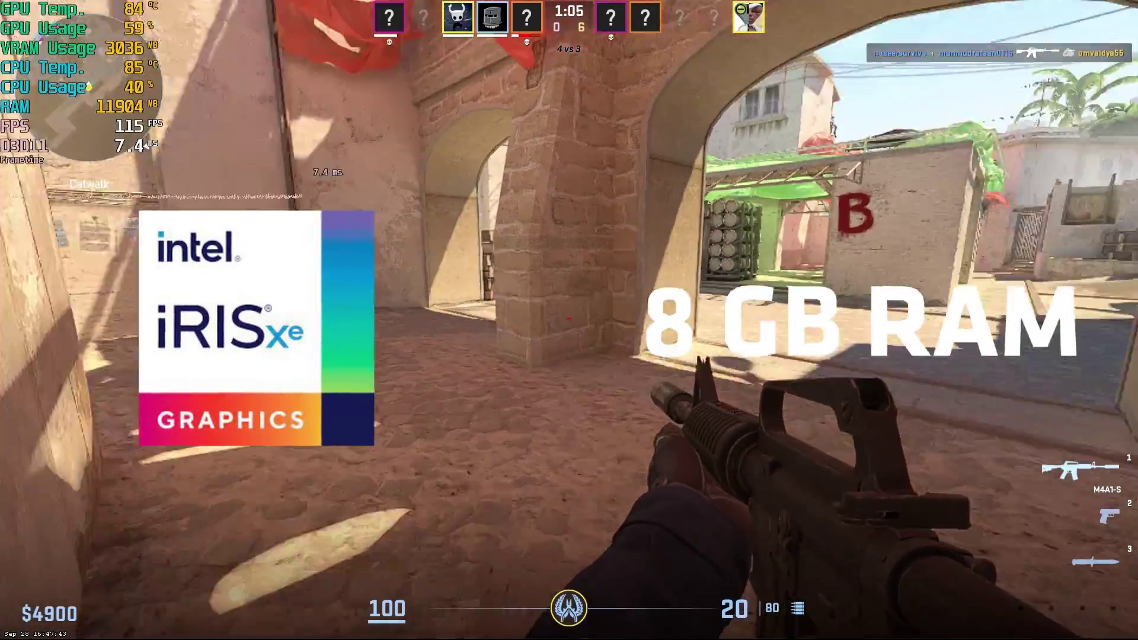
{"action": "key", "text": "w"}
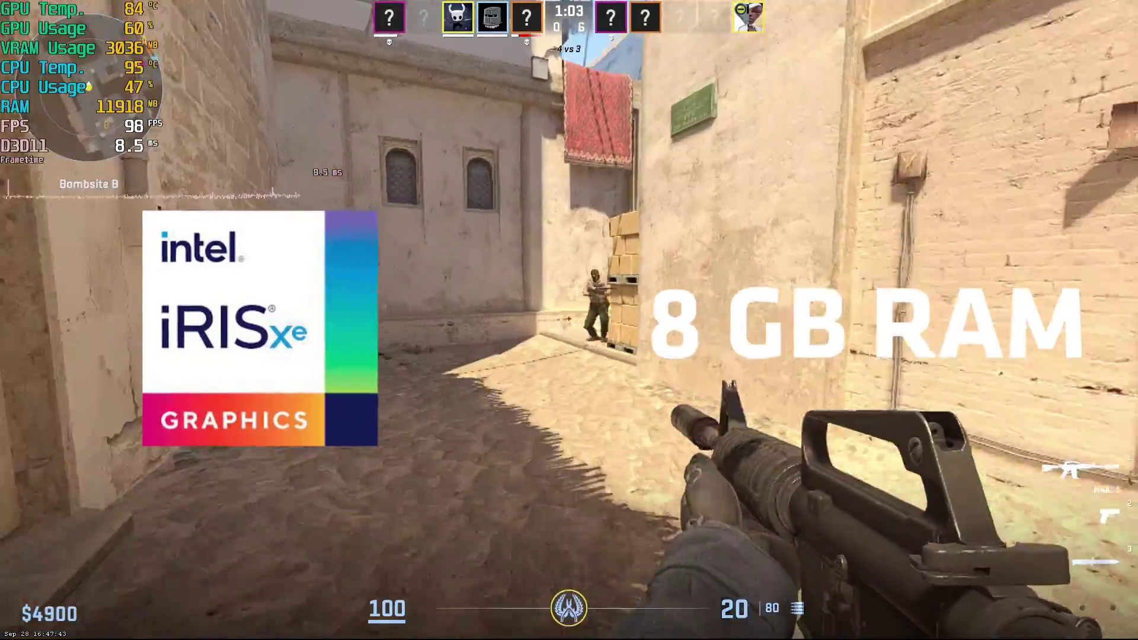
- Shoot down the enemy, then inspect and reload the M4A1-S while moving into the next alley
{"action": "left_click", "coordinate": [569, 320]}
{"action": "left_click", "coordinate": [569, 320]}
{"action": "left_click", "coordinate": [569, 320]}
{"action": "key", "text": "w"}
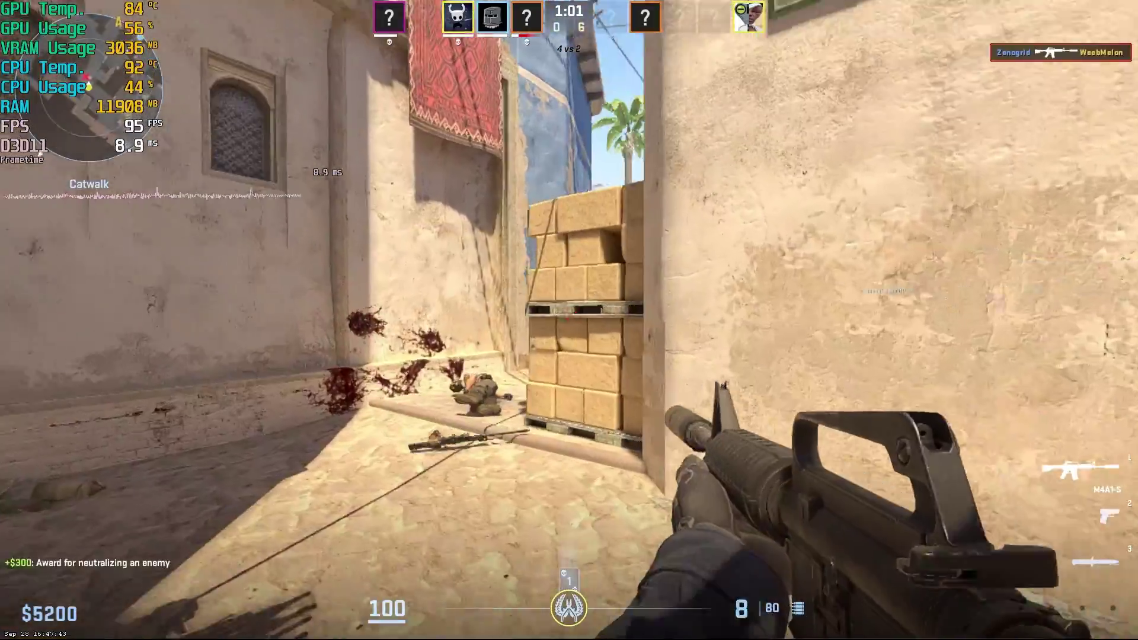
{"action": "key", "text": "w"}
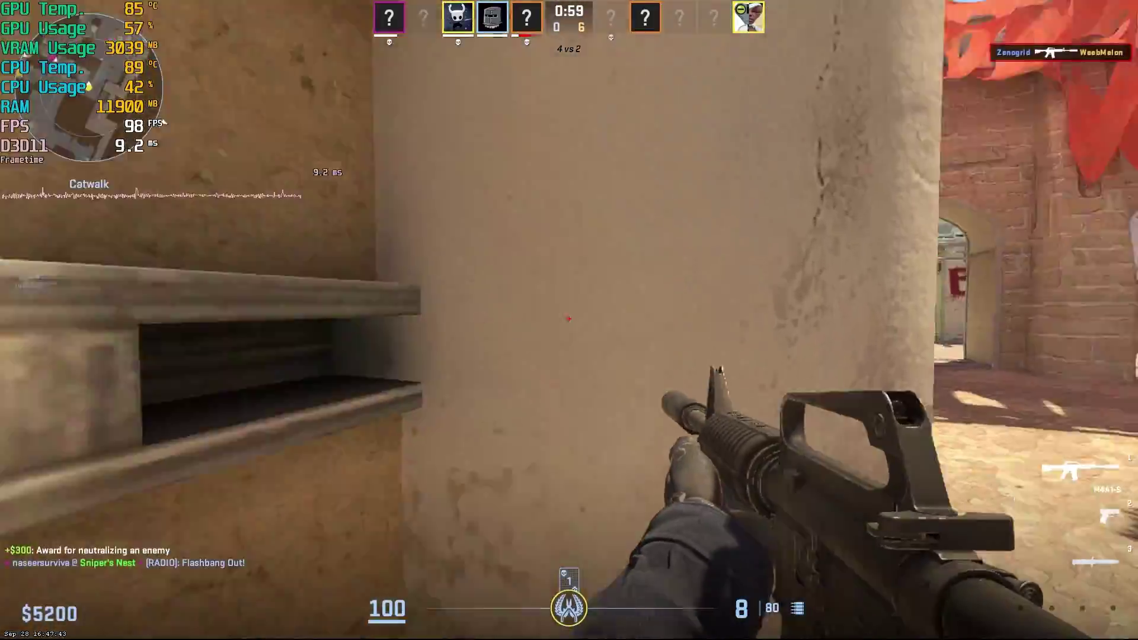
{"action": "key", "text": "f"}
{"action": "key", "text": "r"}
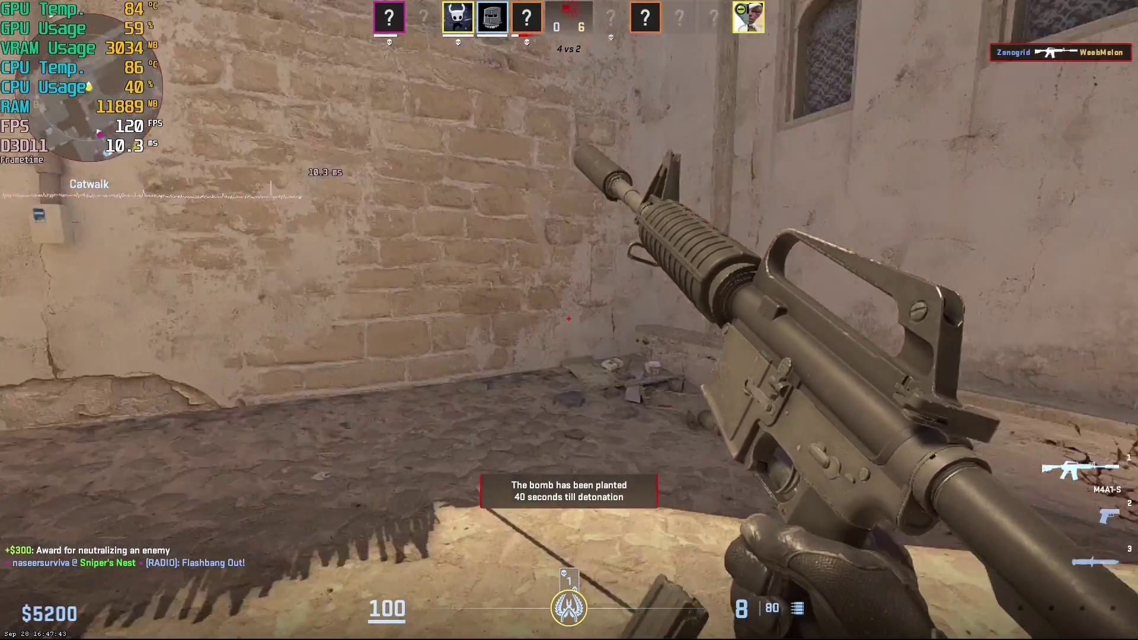
{"action": "key", "text": "w"}
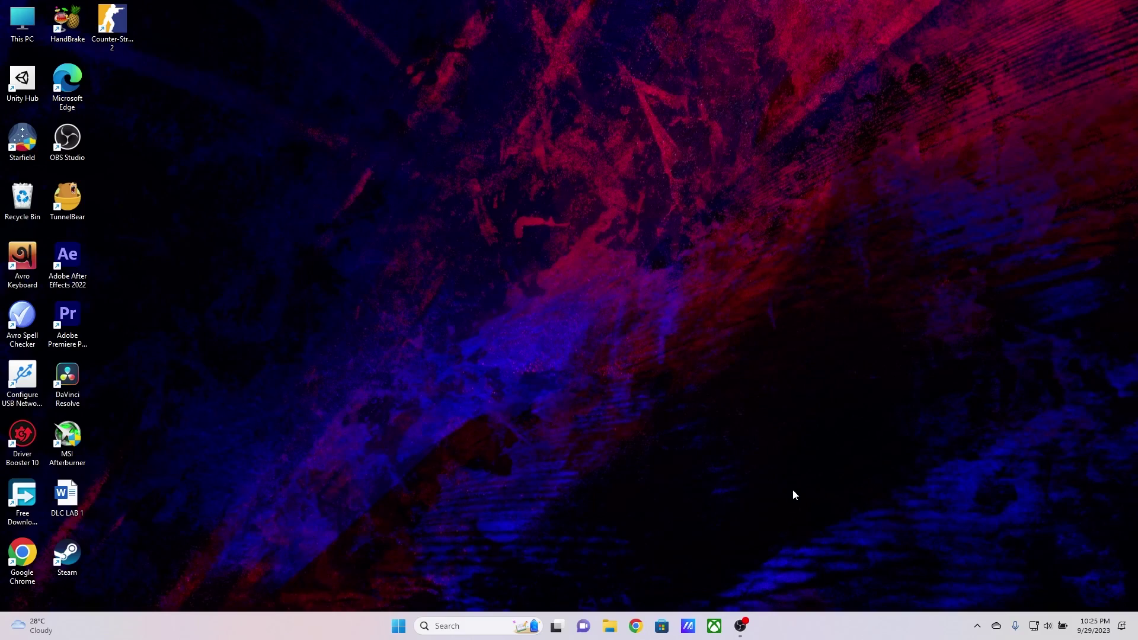
- In Settings > Gaming > Xbox Game Bar, check that the controller shortcut is Off
{"action": "left_click", "coordinate": [455, 623]}
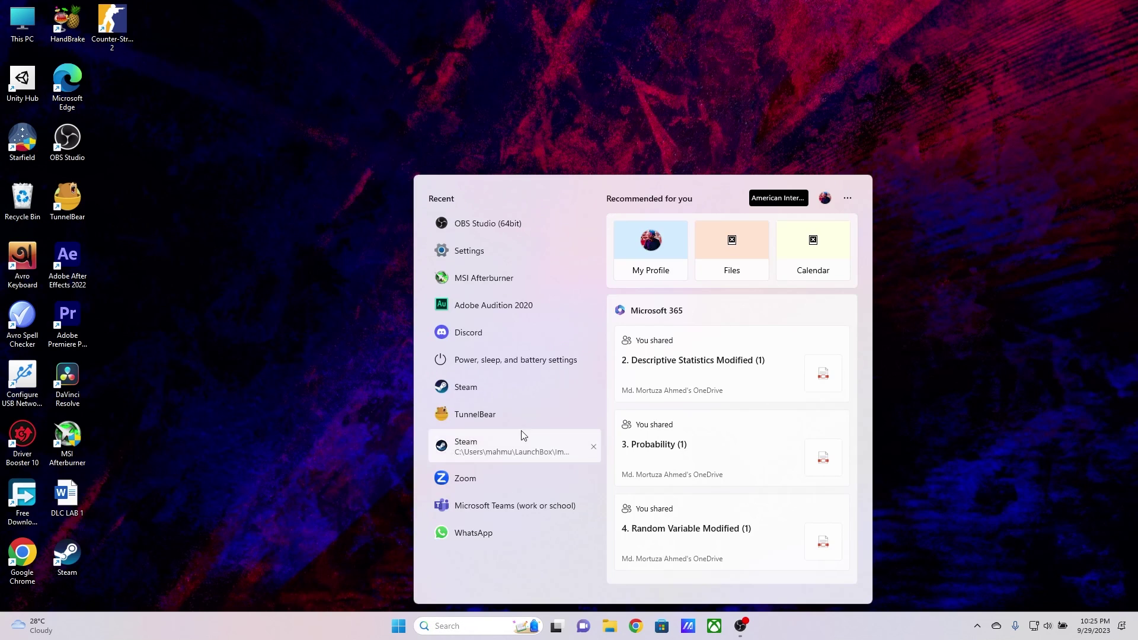
{"action": "left_click", "coordinate": [495, 252]}
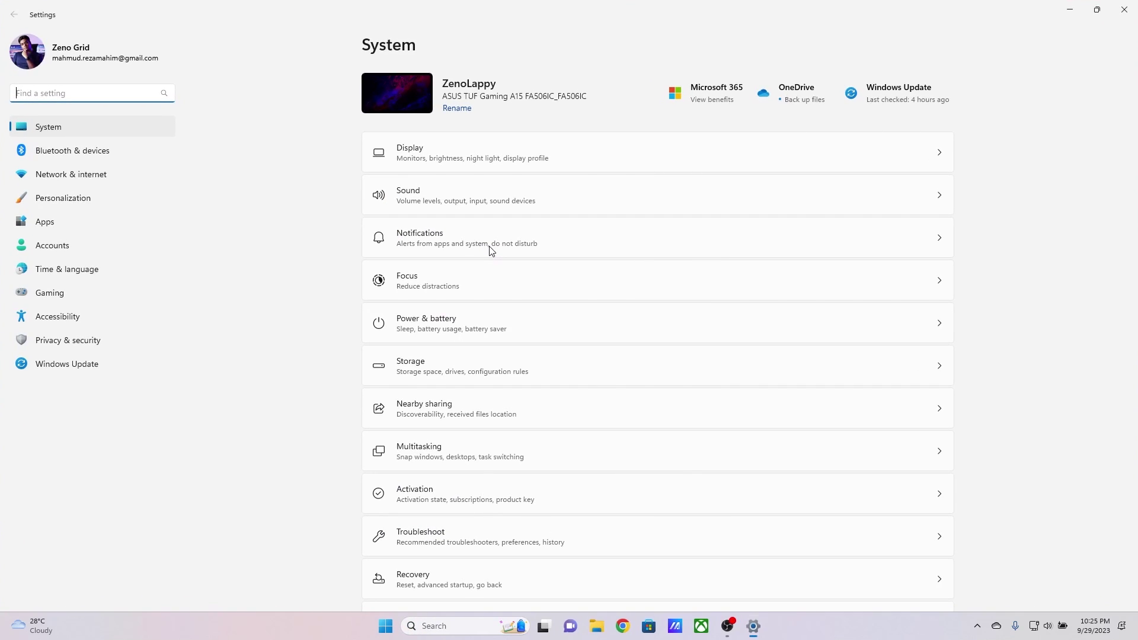
{"action": "left_click", "coordinate": [46, 299]}
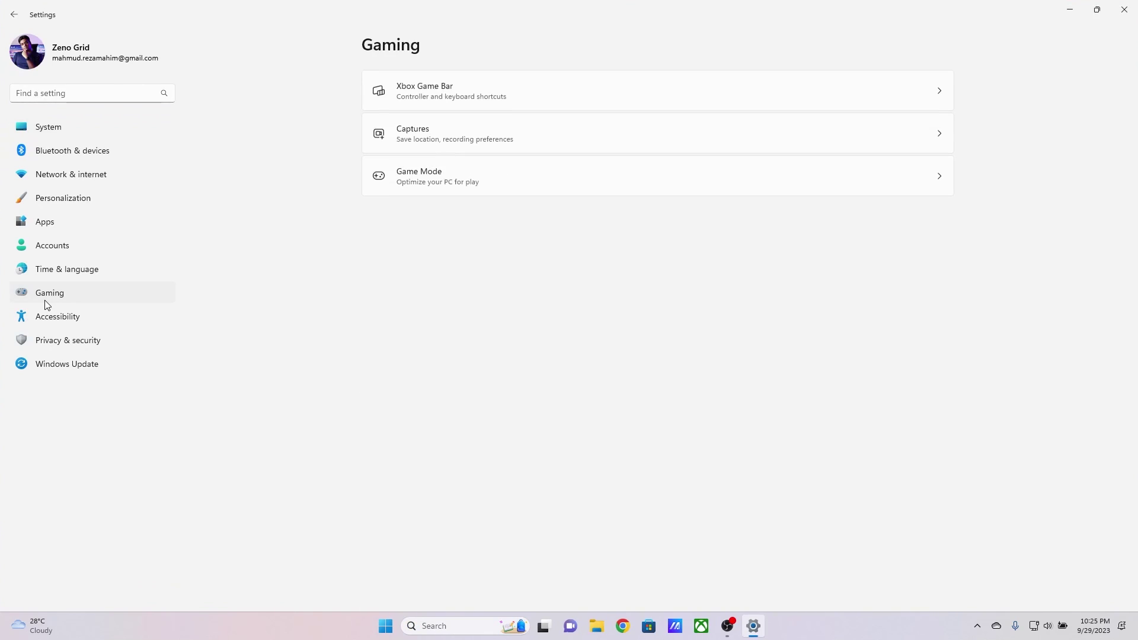
{"action": "left_click", "coordinate": [462, 91]}
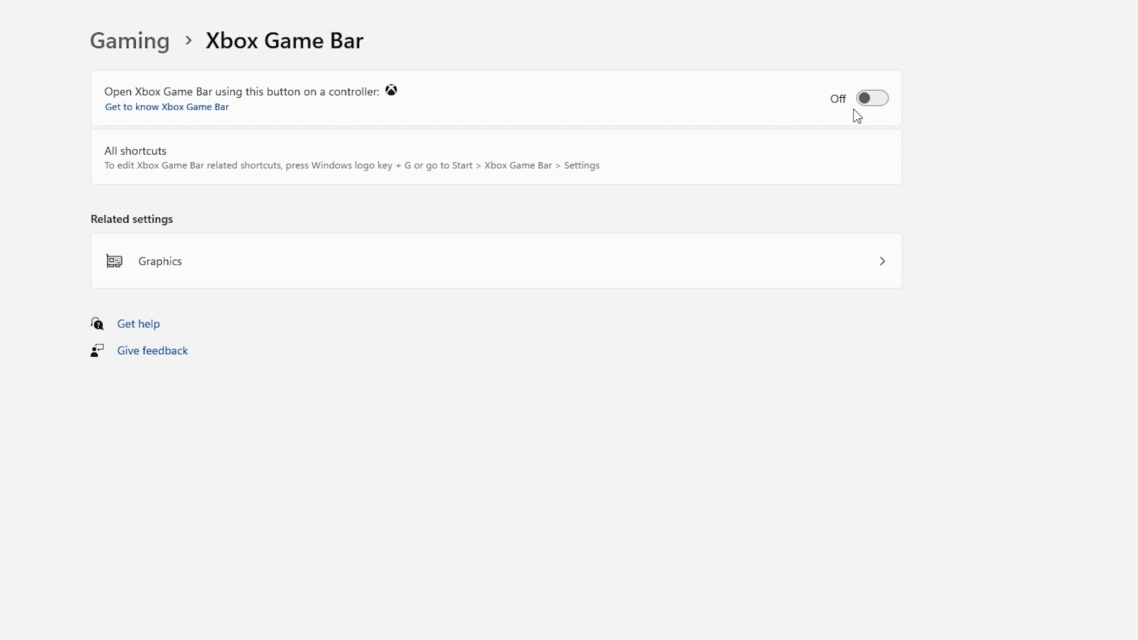
- Confirm Game Mode is On, then go to the Graphics settings
{"action": "key", "text": "alt+Left"}
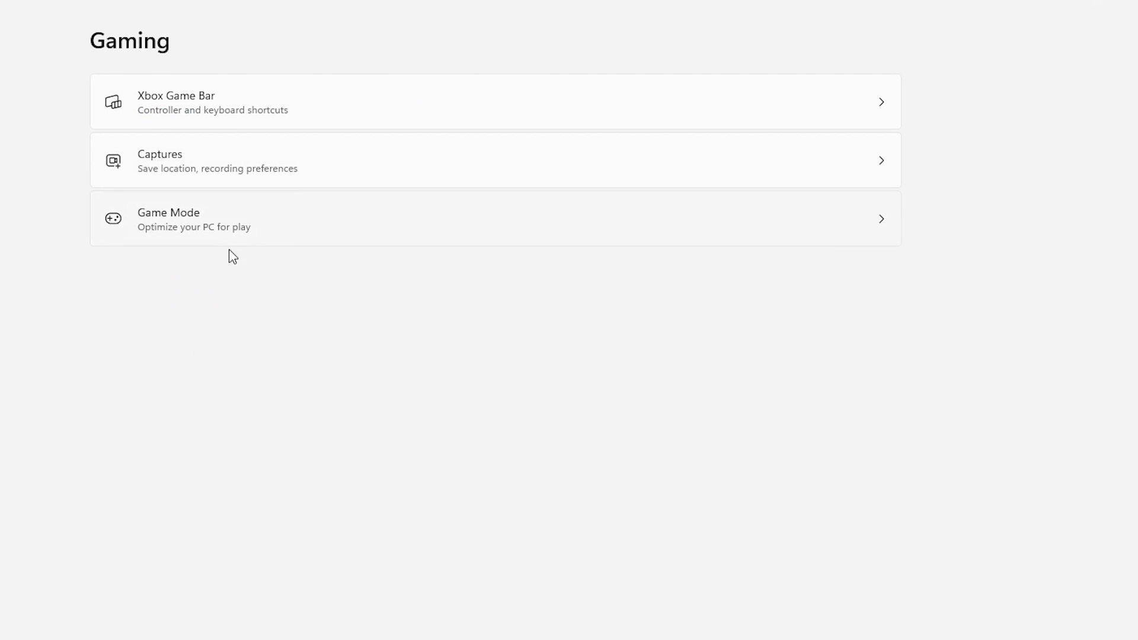
{"action": "left_click", "coordinate": [219, 240]}
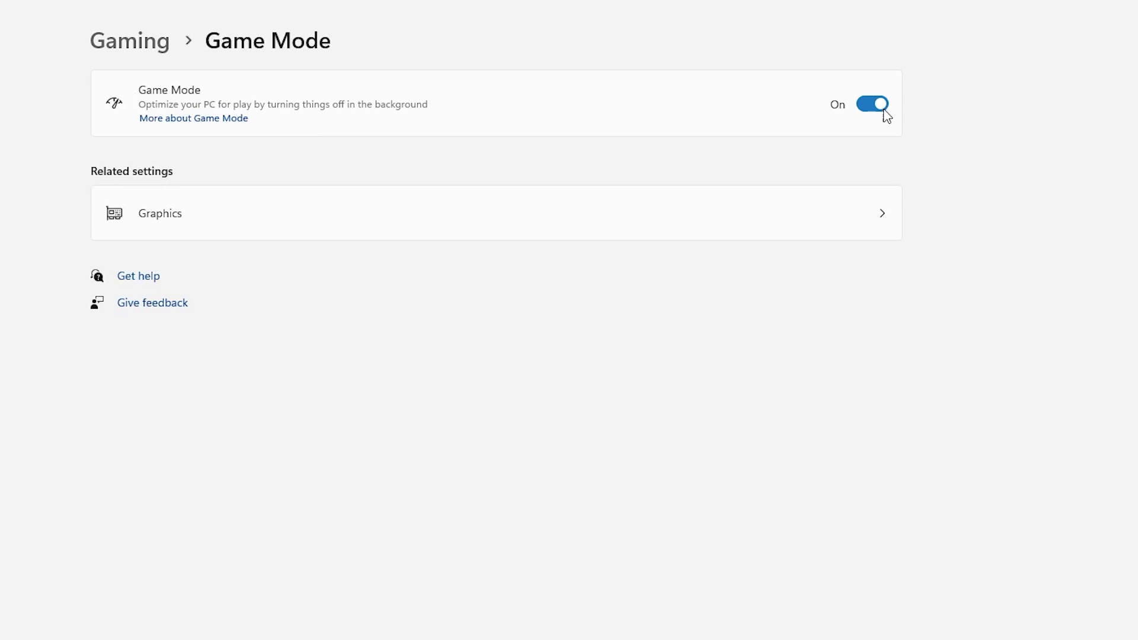
{"action": "left_click", "coordinate": [464, 227]}
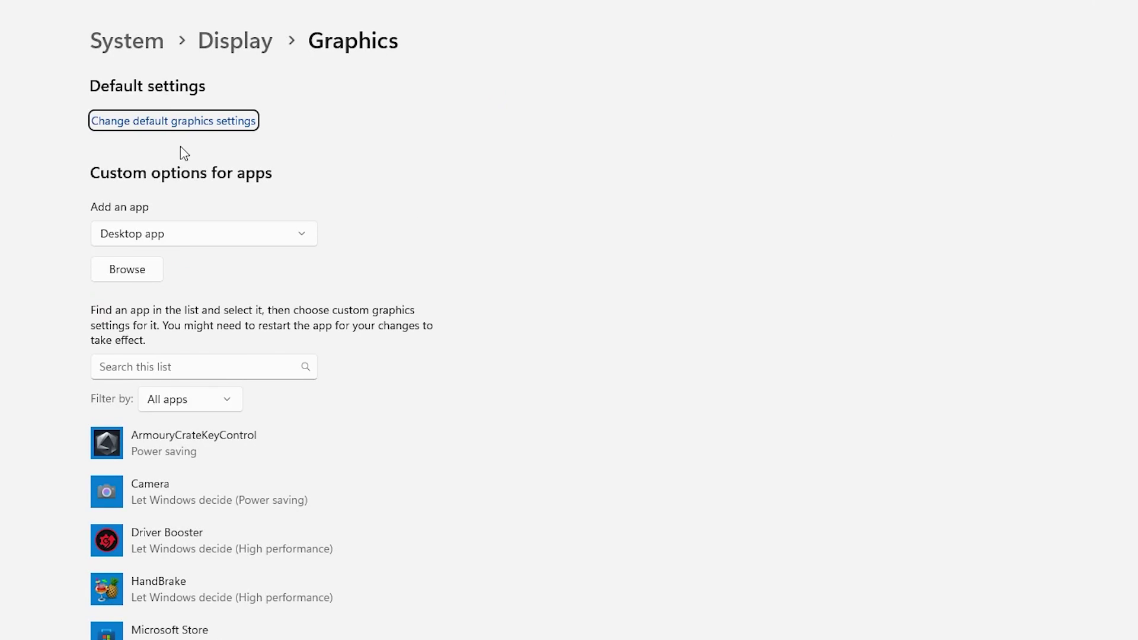
- Switch Optimizations for windowed games On in the default graphics settings and close Settings
{"action": "left_click", "coordinate": [188, 124]}
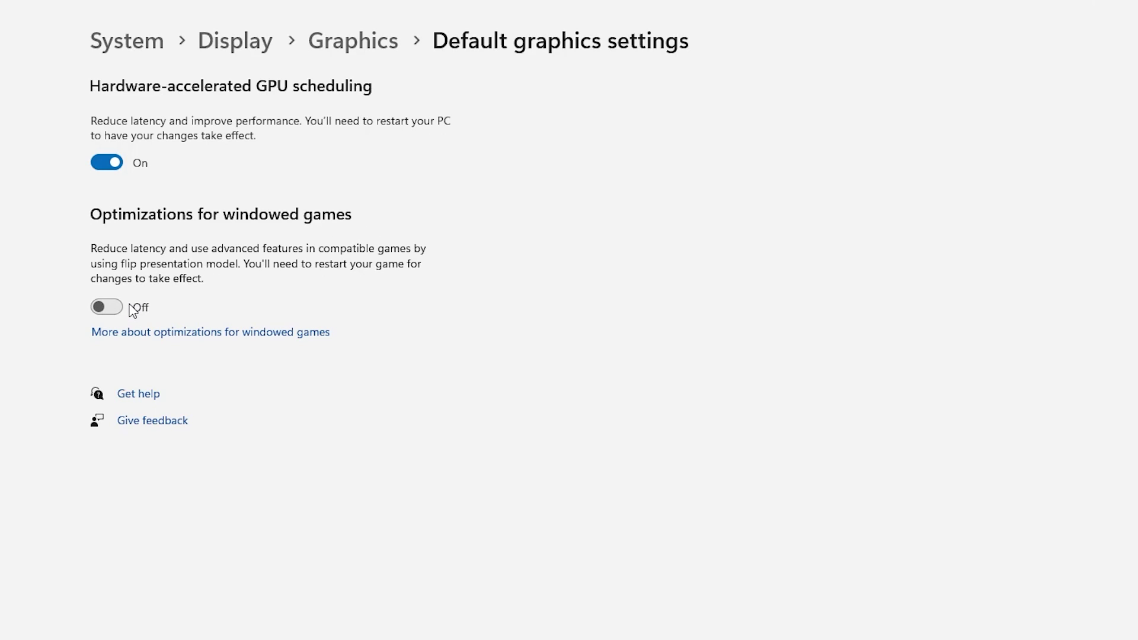
{"action": "left_click", "coordinate": [111, 308]}
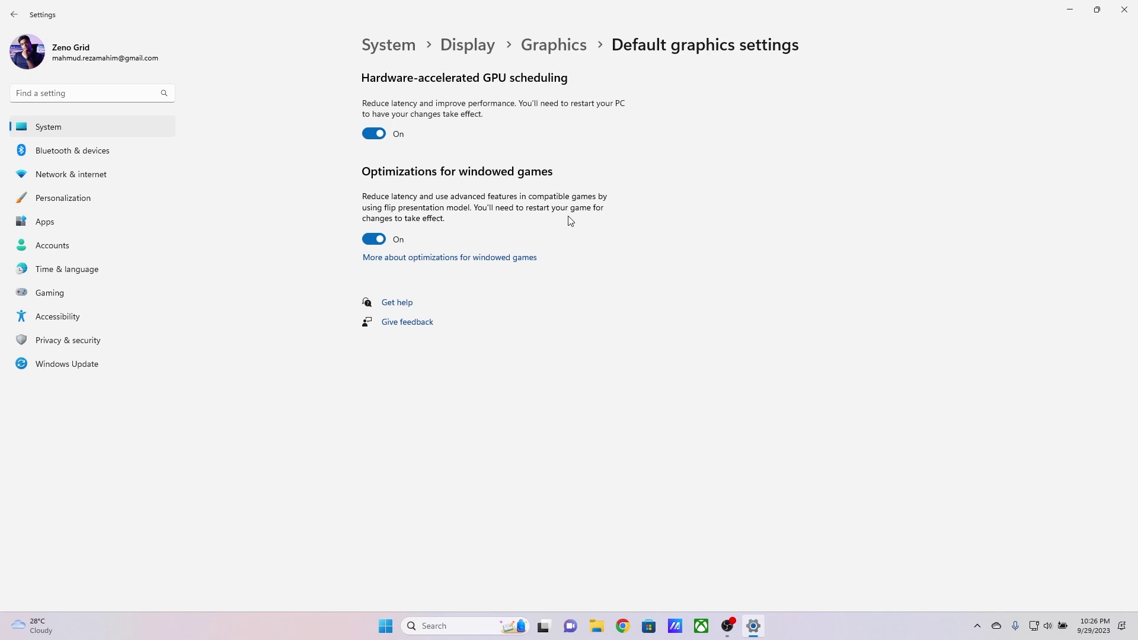
{"action": "key", "text": "alt+F4"}
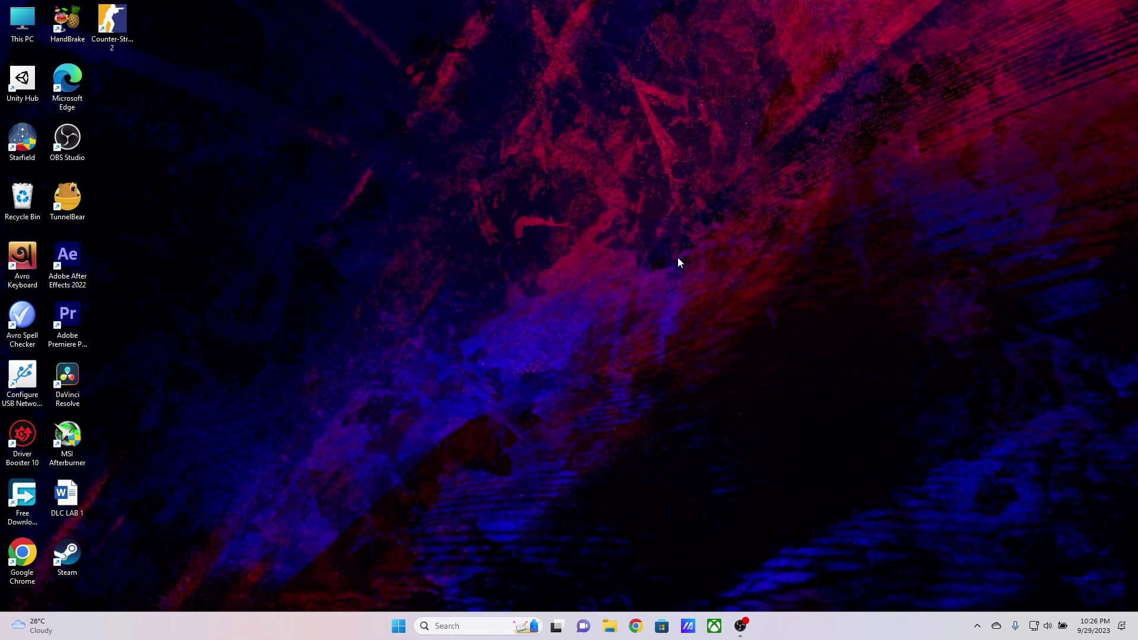
- Start Steam and open Counter-Strike 2's Properties on the General page
{"action": "double_click", "coordinate": [80, 557]}
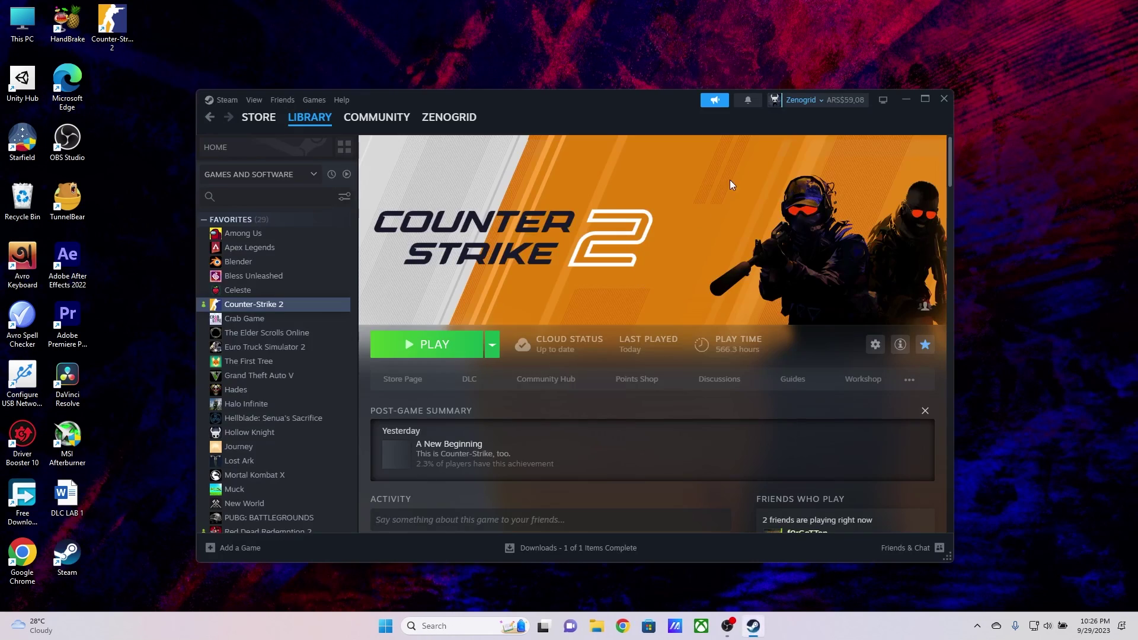
{"action": "mouse_move", "coordinate": [311, 123]}
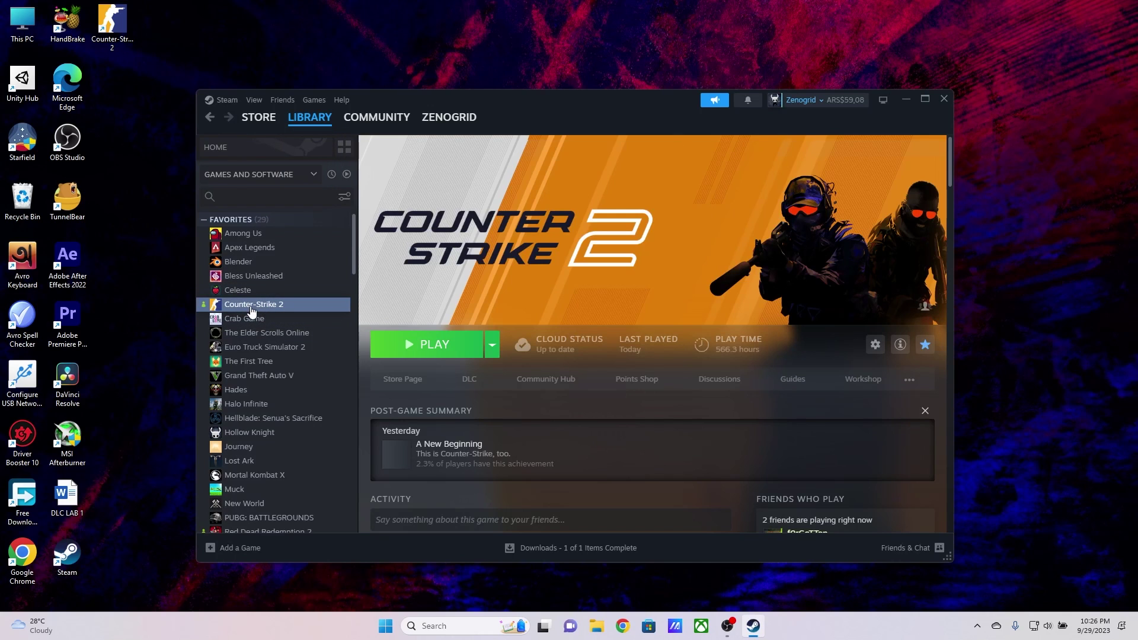
{"action": "right_click", "coordinate": [262, 308]}
{"action": "left_click", "coordinate": [319, 404]}
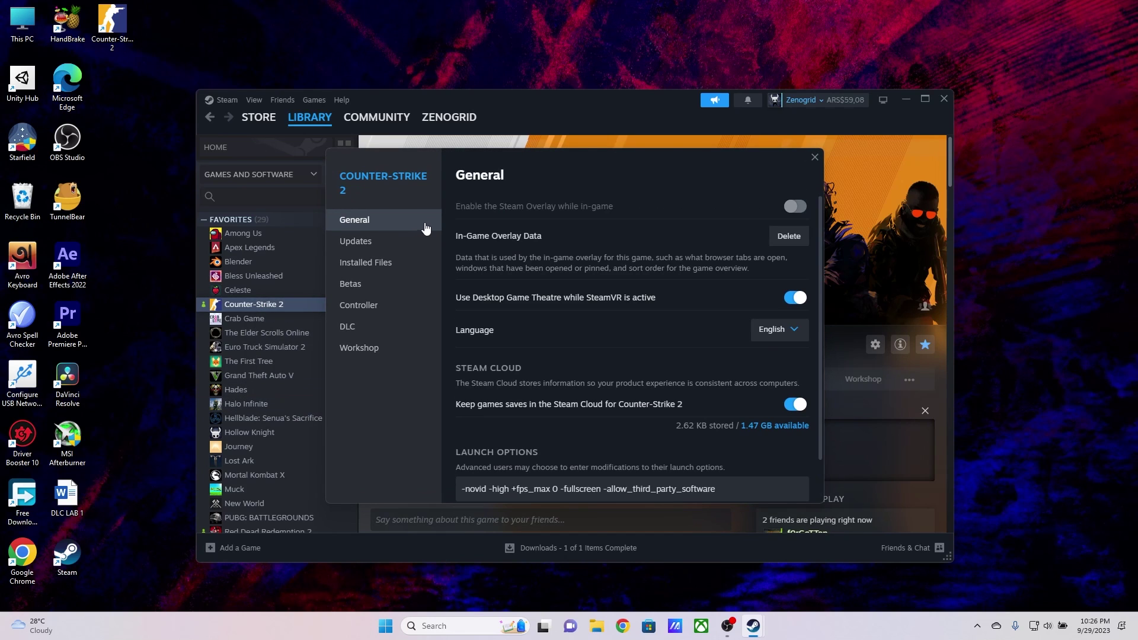
{"action": "scroll", "coordinate": [647, 435], "scroll_direction": "down", "scroll_amount": 2}
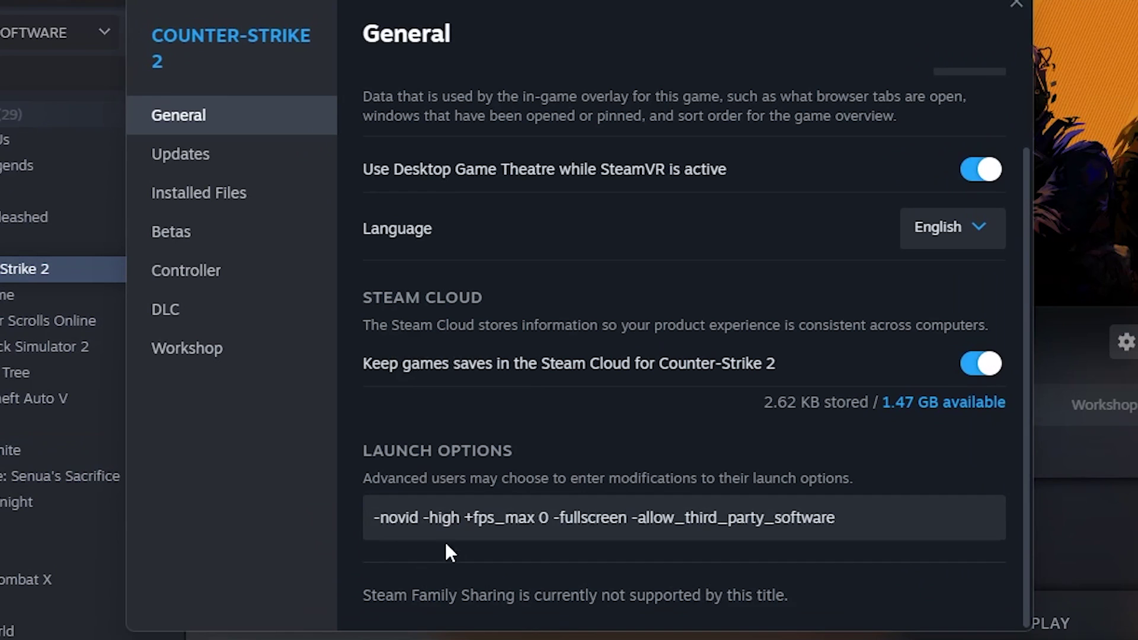
- Confirm the Launch Options read -novid -high +fps_max 0 -fullscreen -allow_third_party_software
{"action": "left_click_drag", "start_coordinate": [375, 517], "coordinate": [422, 525]}
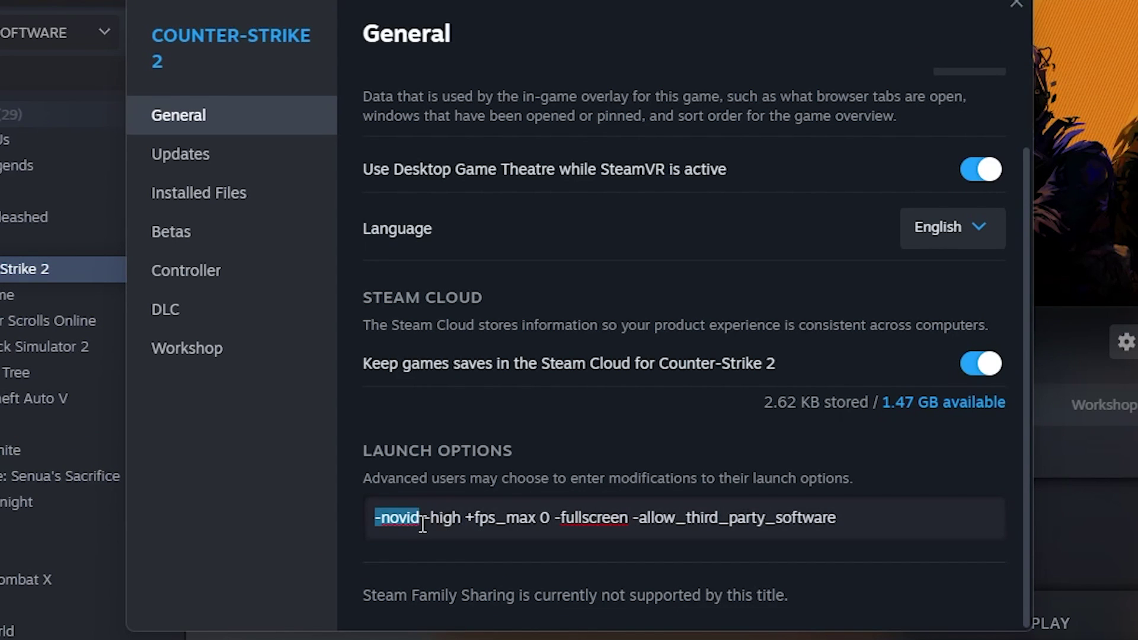
{"action": "left_click", "coordinate": [467, 557]}
{"action": "left_click_drag", "start_coordinate": [424, 520], "coordinate": [462, 520]}
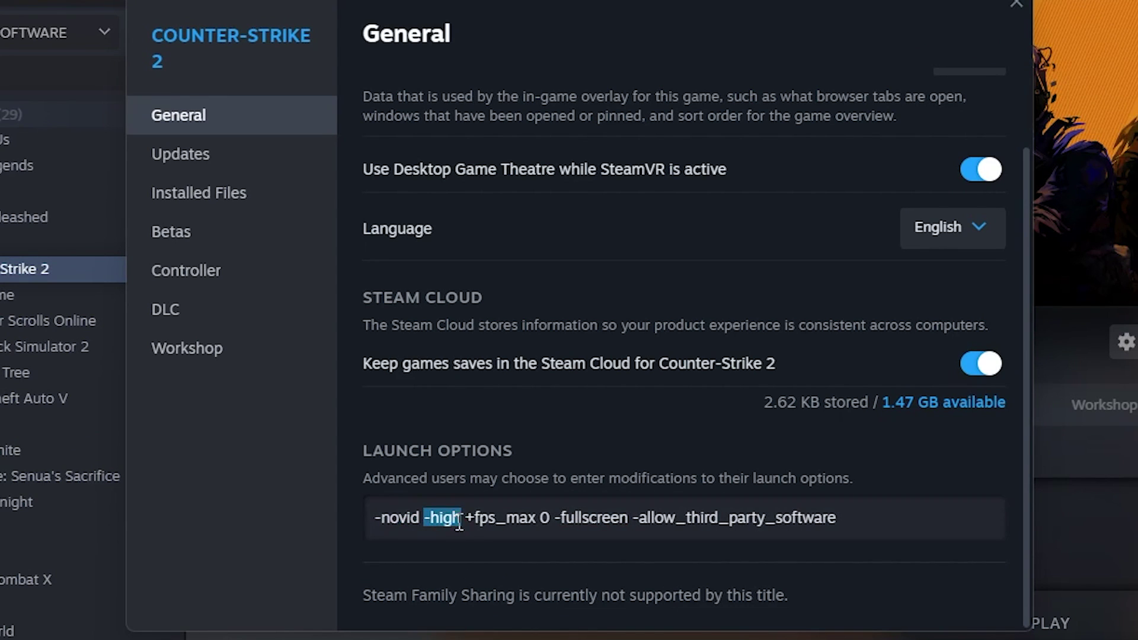
{"action": "left_click", "coordinate": [466, 572]}
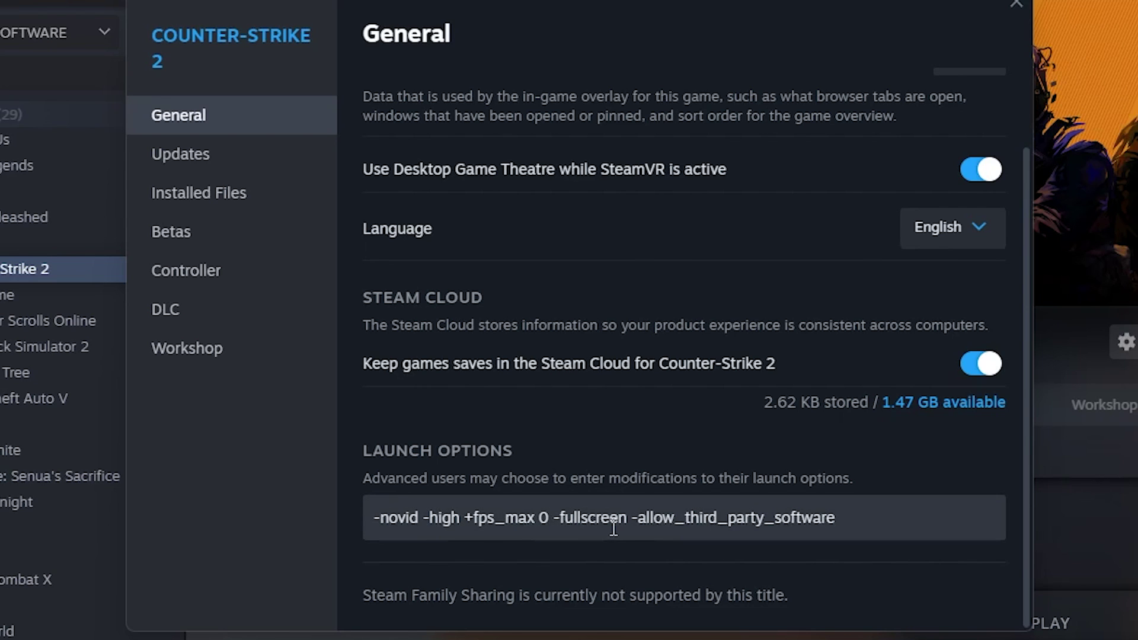
{"action": "left_click_drag", "start_coordinate": [629, 517], "coordinate": [857, 523]}
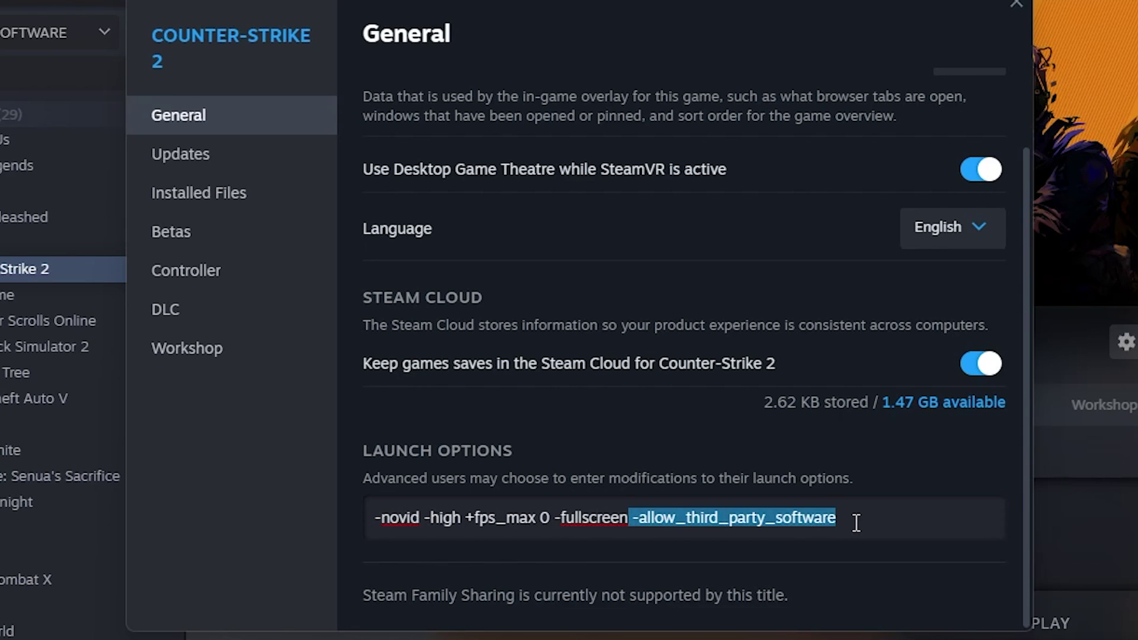
{"action": "left_click", "coordinate": [835, 577]}
{"action": "left_click_drag", "start_coordinate": [626, 517], "coordinate": [857, 521]}
{"action": "left_click", "coordinate": [794, 569]}
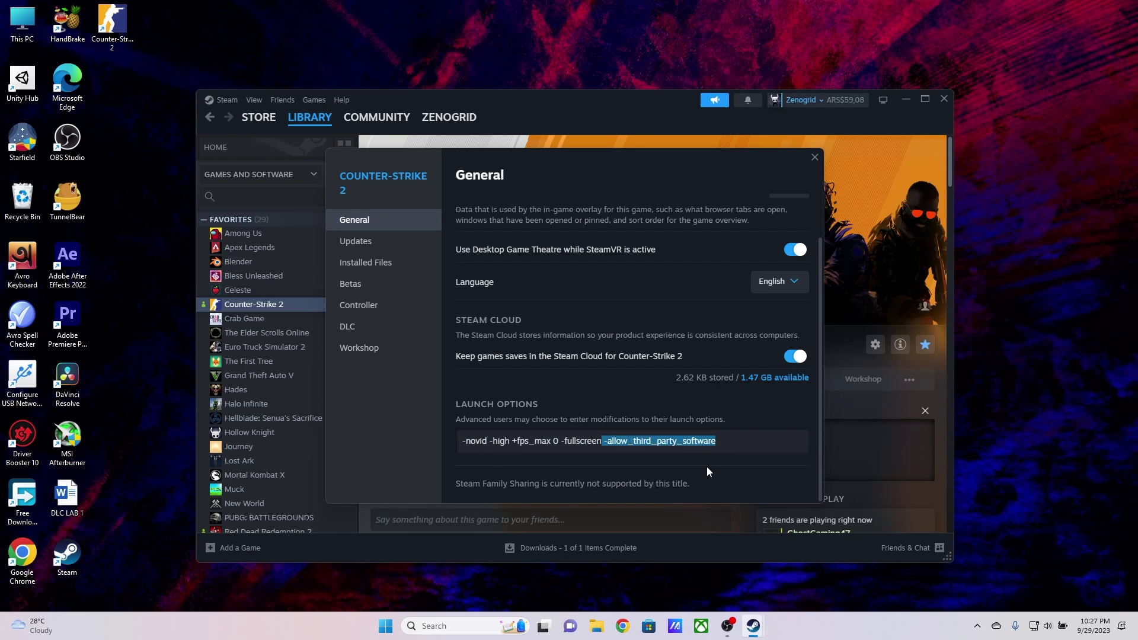
{"action": "left_click", "coordinate": [707, 471]}
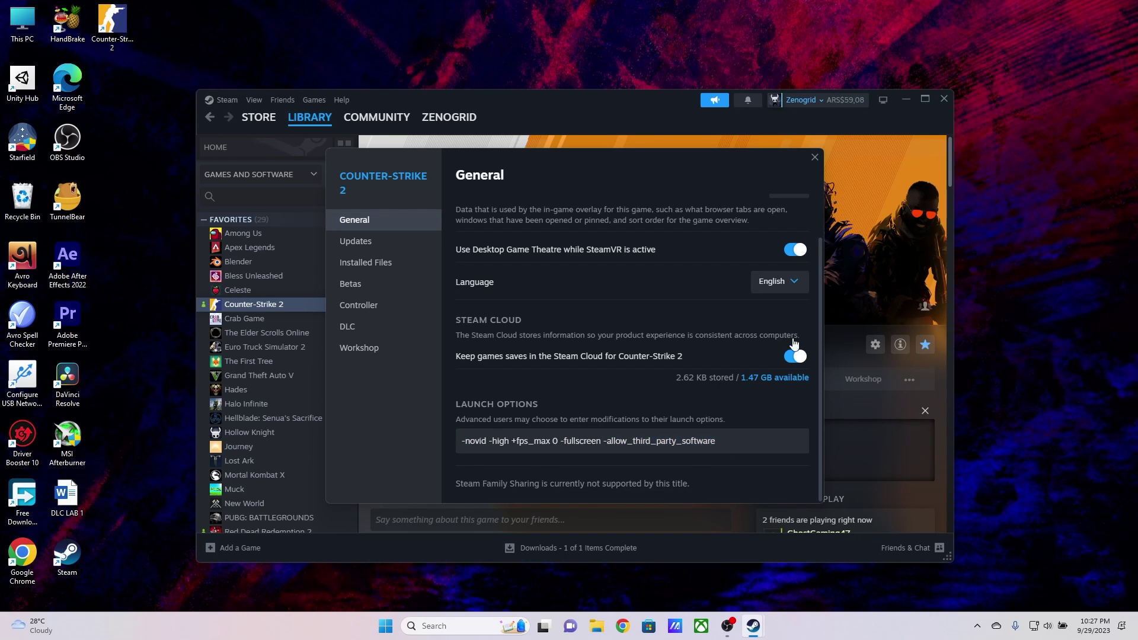
- Close the Properties window, launch Counter-Strike 2, and open its settings gear
{"action": "left_click", "coordinate": [814, 158]}
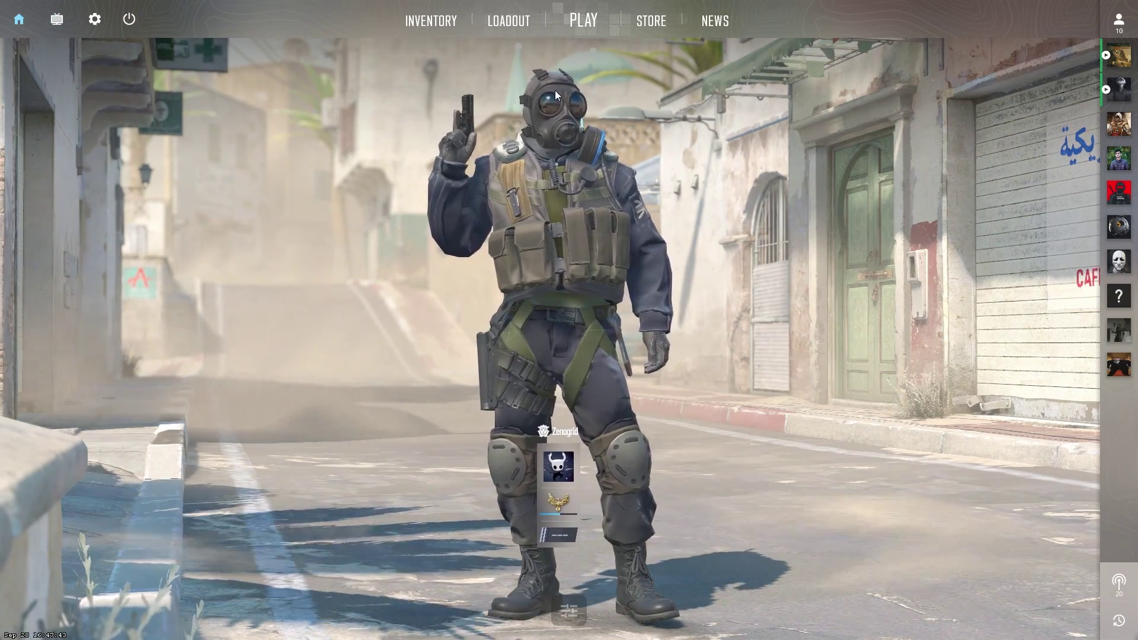
{"action": "left_click", "coordinate": [92, 22]}
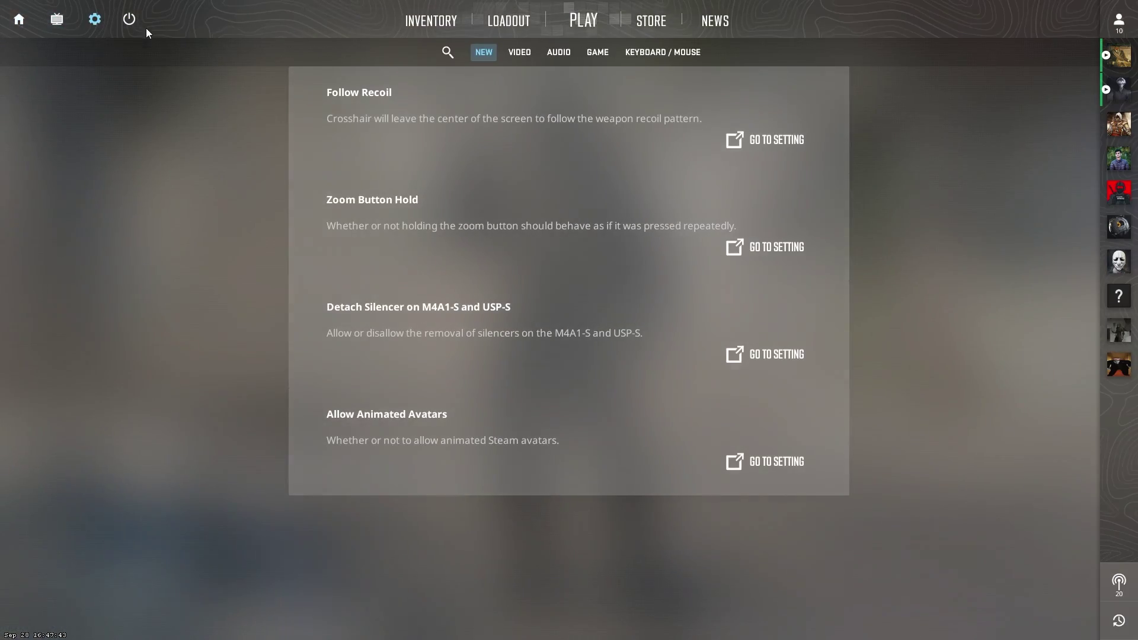
- On the Video tab, check the Aspect Ratio list and keep Widescreen 16:9
{"action": "left_click", "coordinate": [523, 53]}
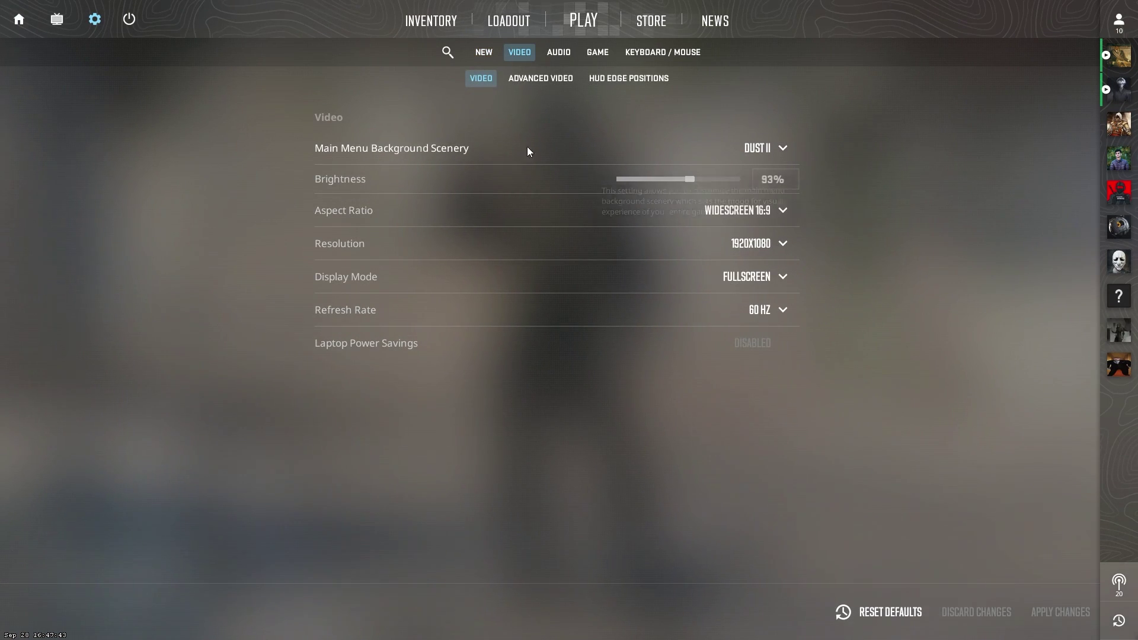
{"action": "left_click", "coordinate": [743, 213]}
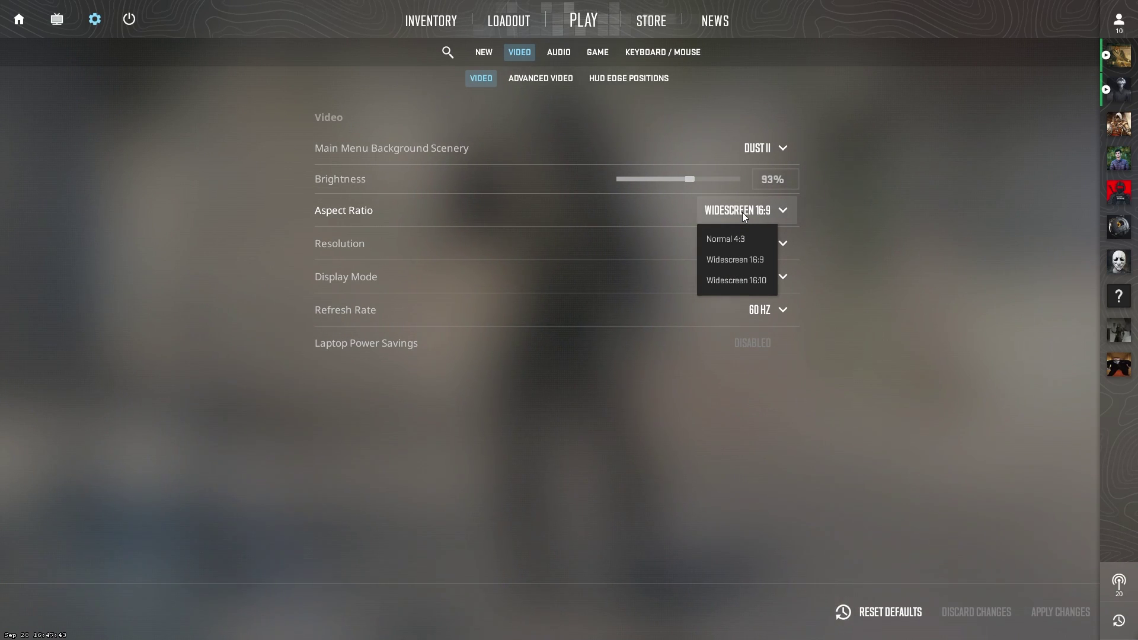
{"action": "left_click", "coordinate": [741, 258]}
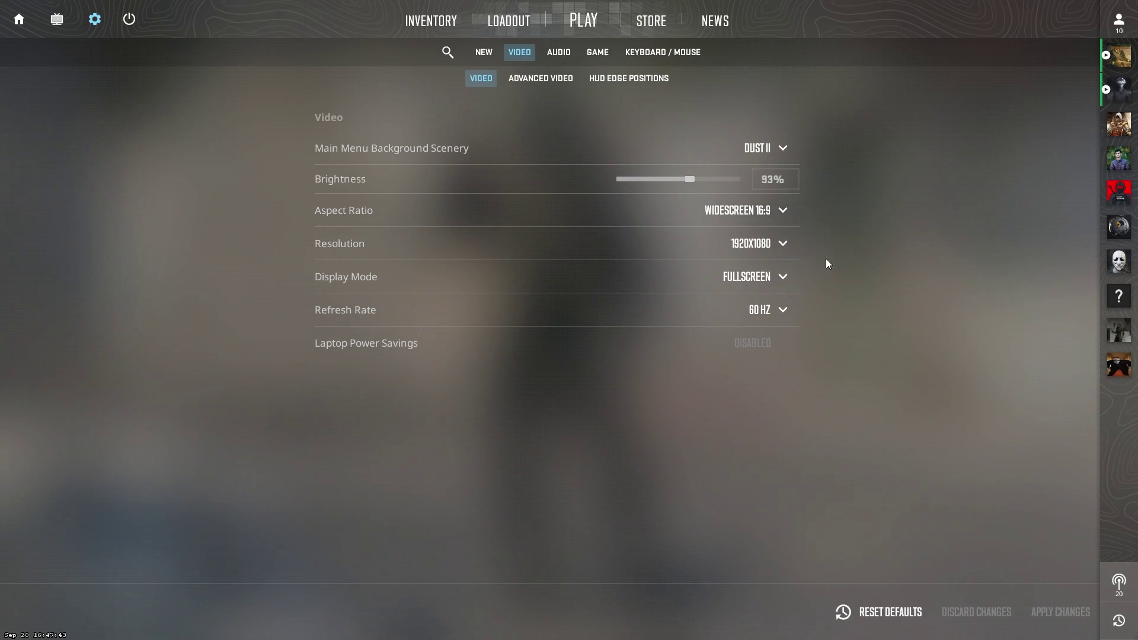
{"action": "left_click", "coordinate": [783, 209]}
{"action": "left_click", "coordinate": [757, 265]}
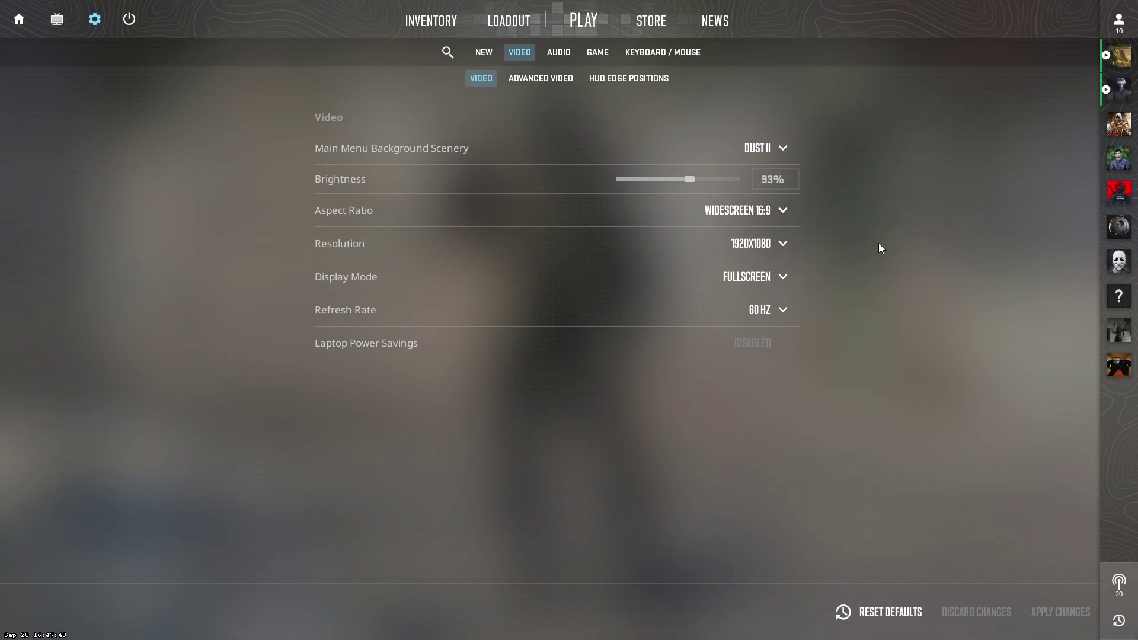
{"action": "left_click", "coordinate": [778, 211]}
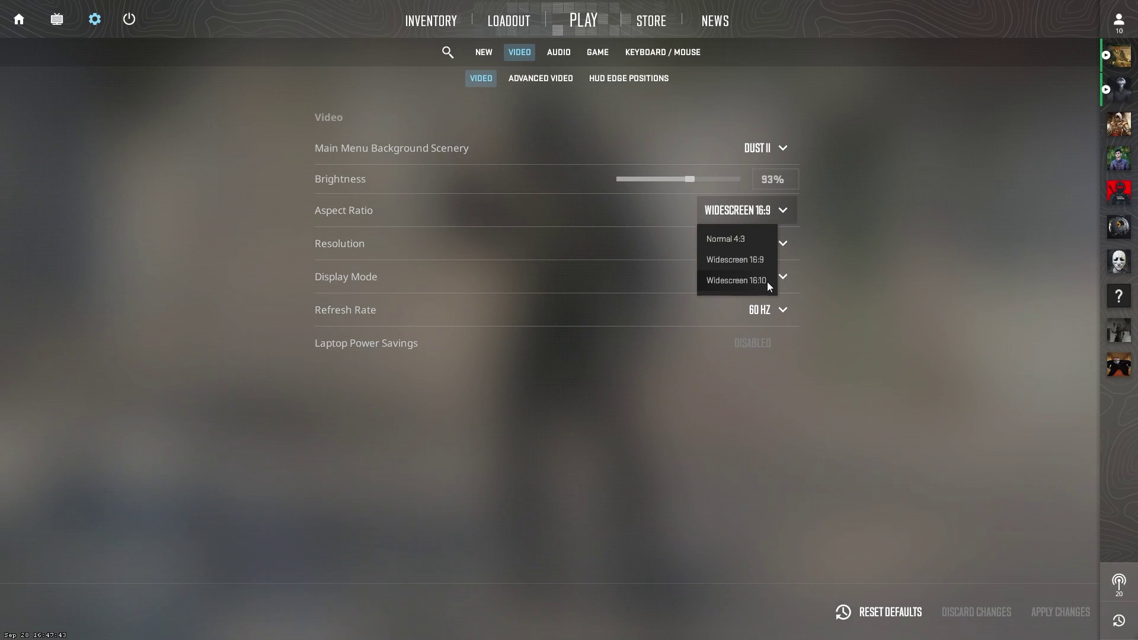
{"action": "left_click", "coordinate": [862, 265]}
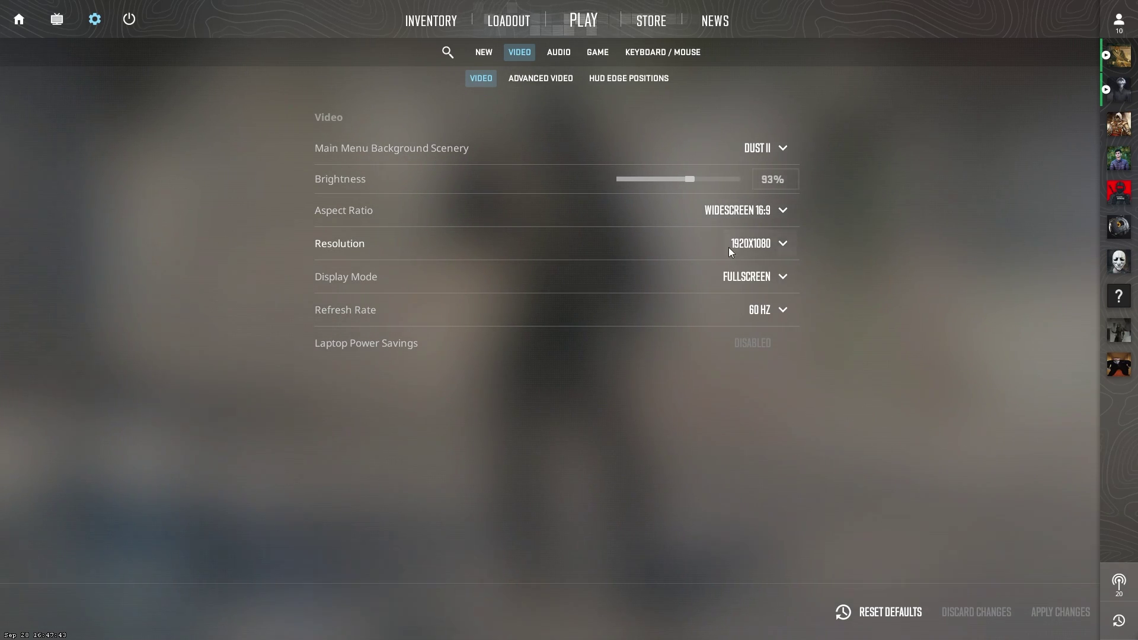
{"action": "left_click", "coordinate": [763, 243]}
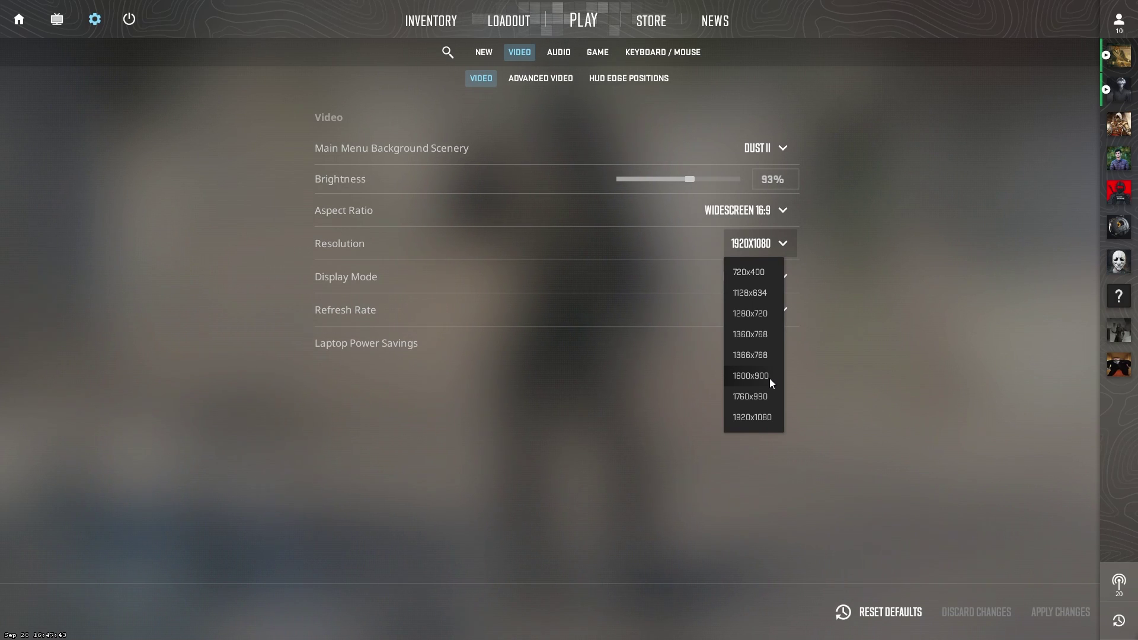
{"action": "left_click", "coordinate": [754, 317]}
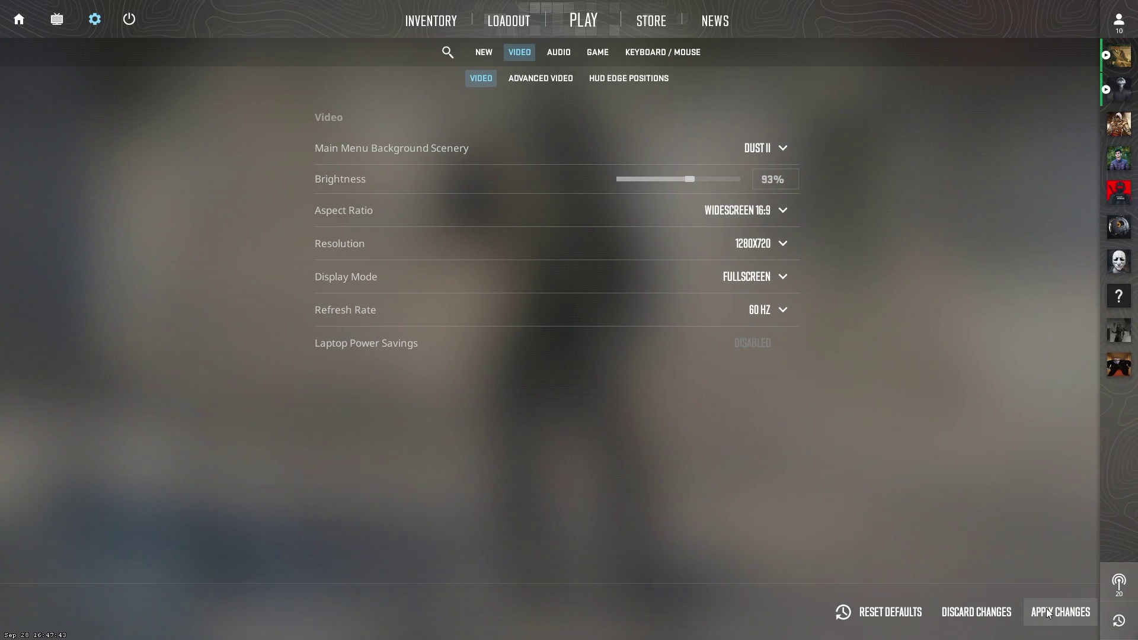
{"action": "left_click", "coordinate": [756, 242]}
{"action": "left_click", "coordinate": [754, 243]}
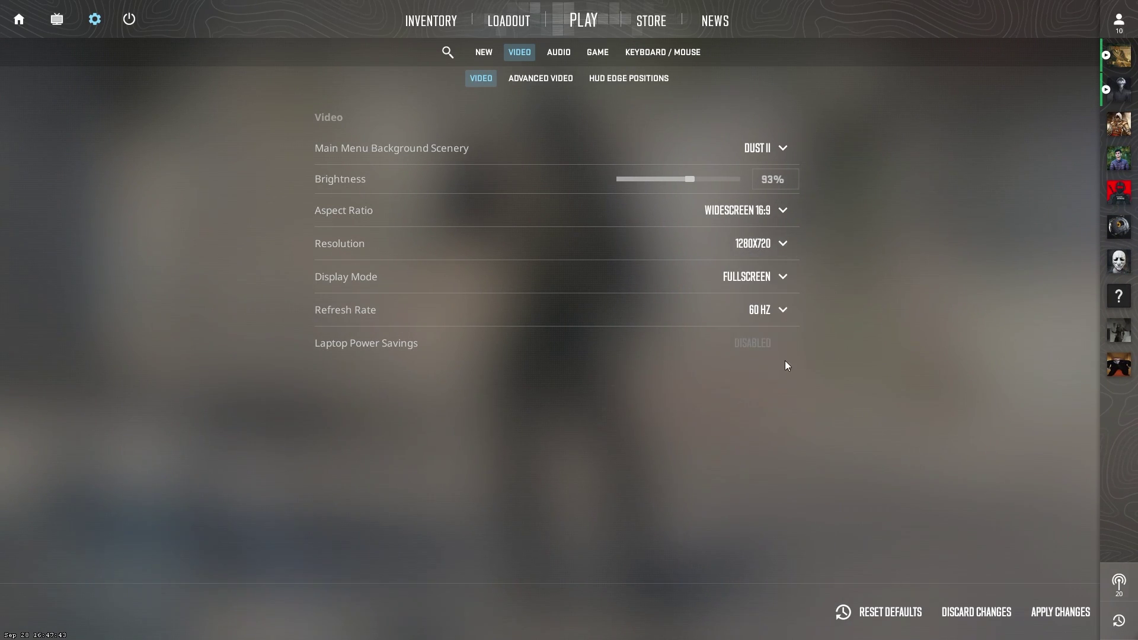
{"action": "left_click", "coordinate": [761, 240]}
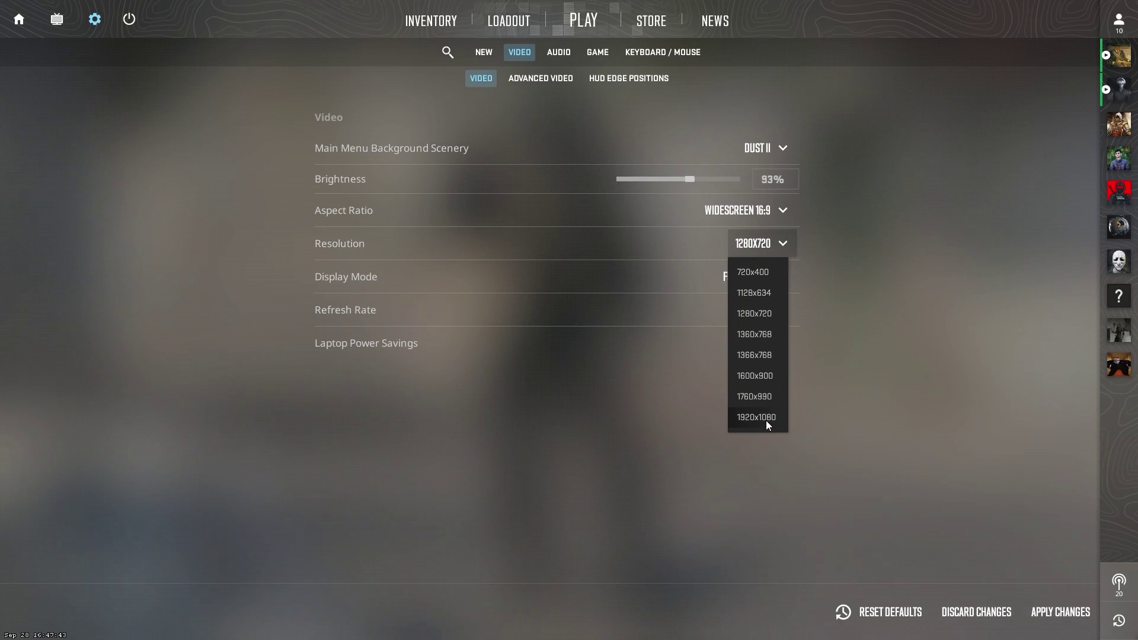
{"action": "left_click", "coordinate": [765, 420]}
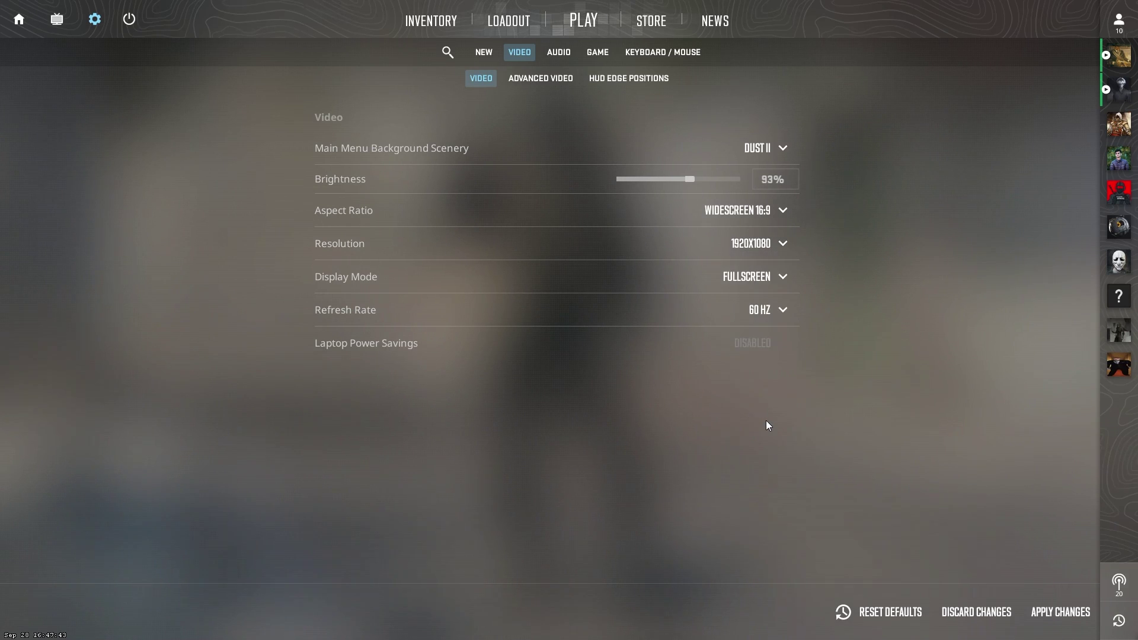
{"action": "left_click", "coordinate": [742, 250]}
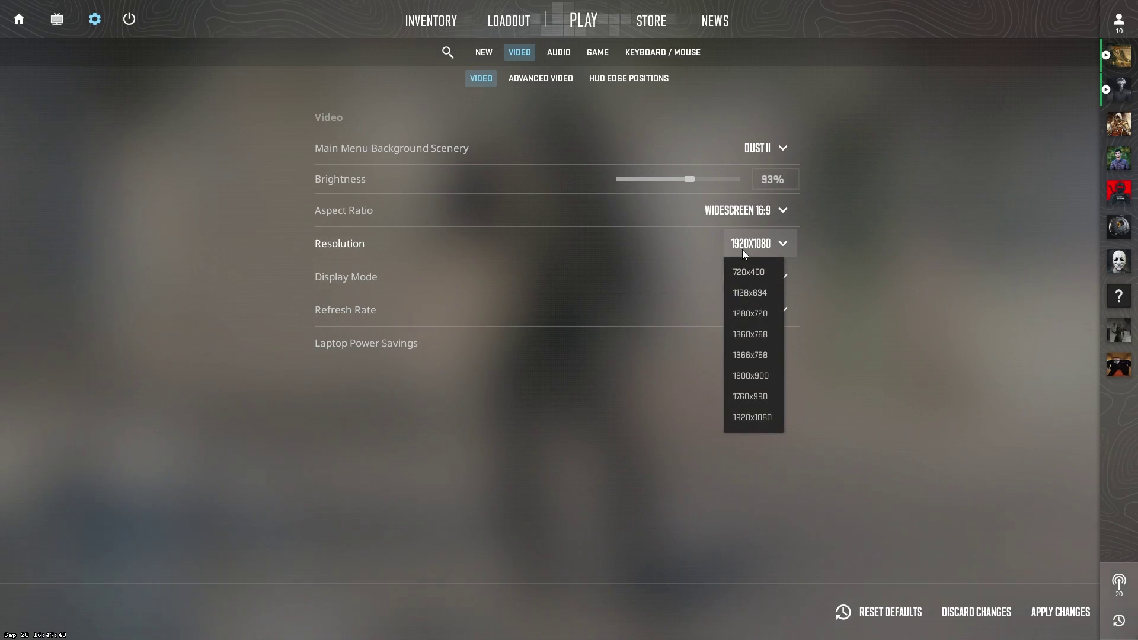
{"action": "left_click", "coordinate": [836, 300]}
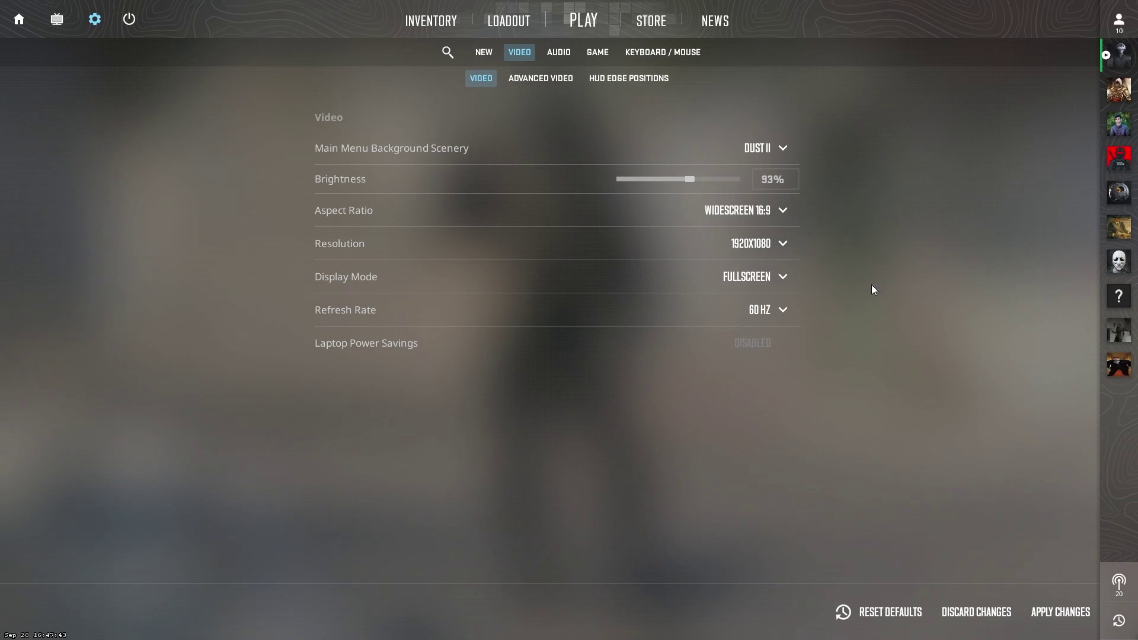
{"action": "key", "text": "Return"}
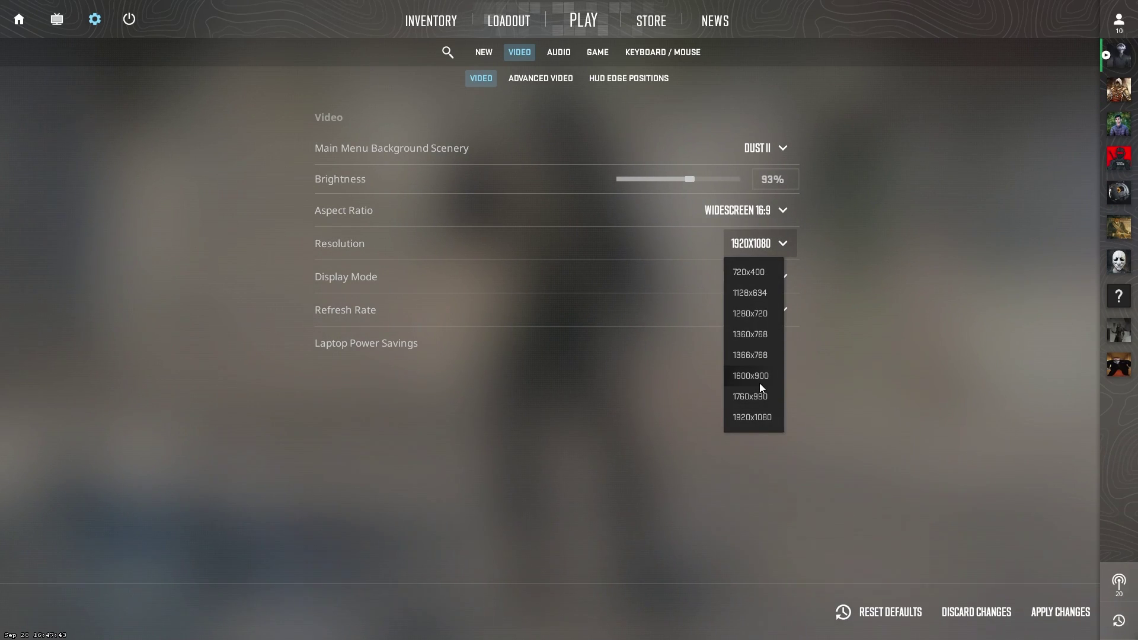
{"action": "left_click", "coordinate": [837, 374]}
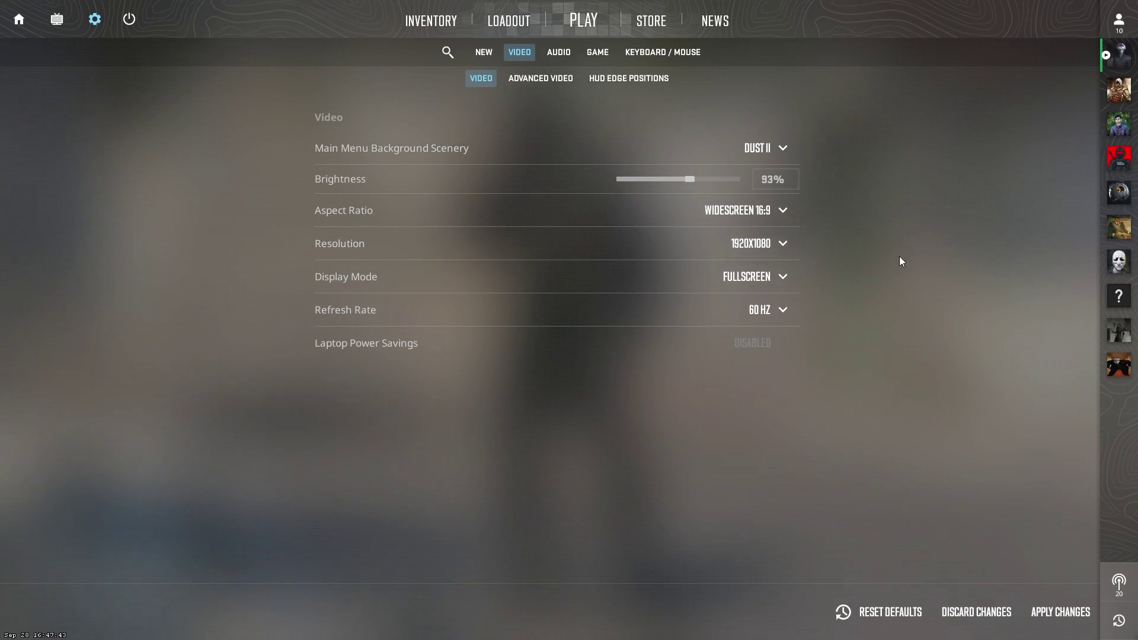
{"action": "left_click", "coordinate": [545, 80]}
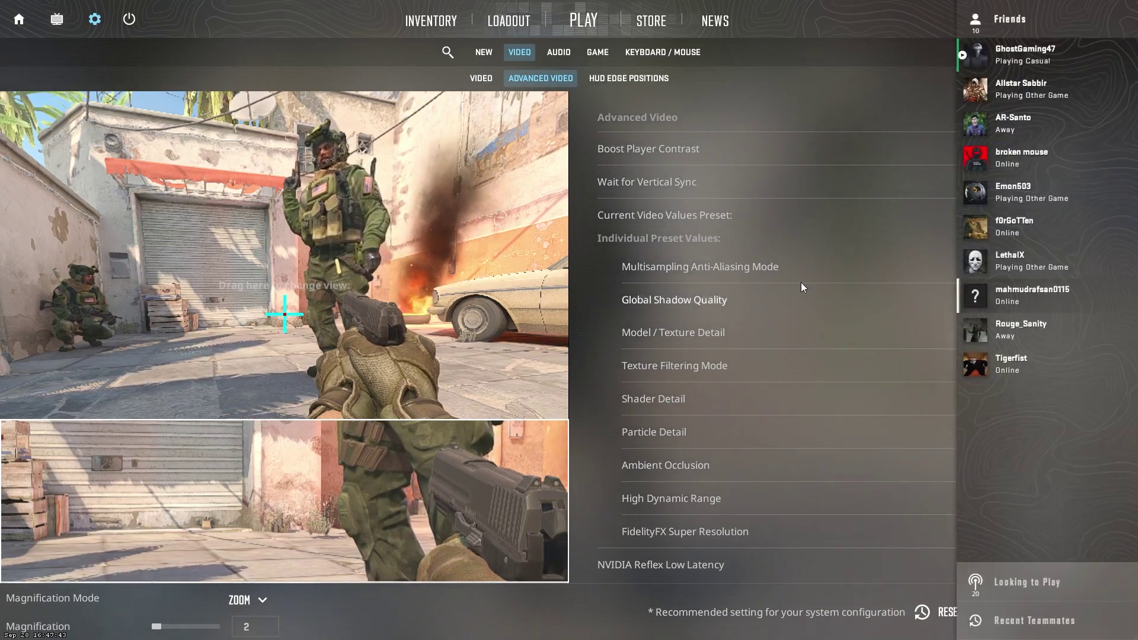
{"action": "left_click", "coordinate": [1049, 302]}
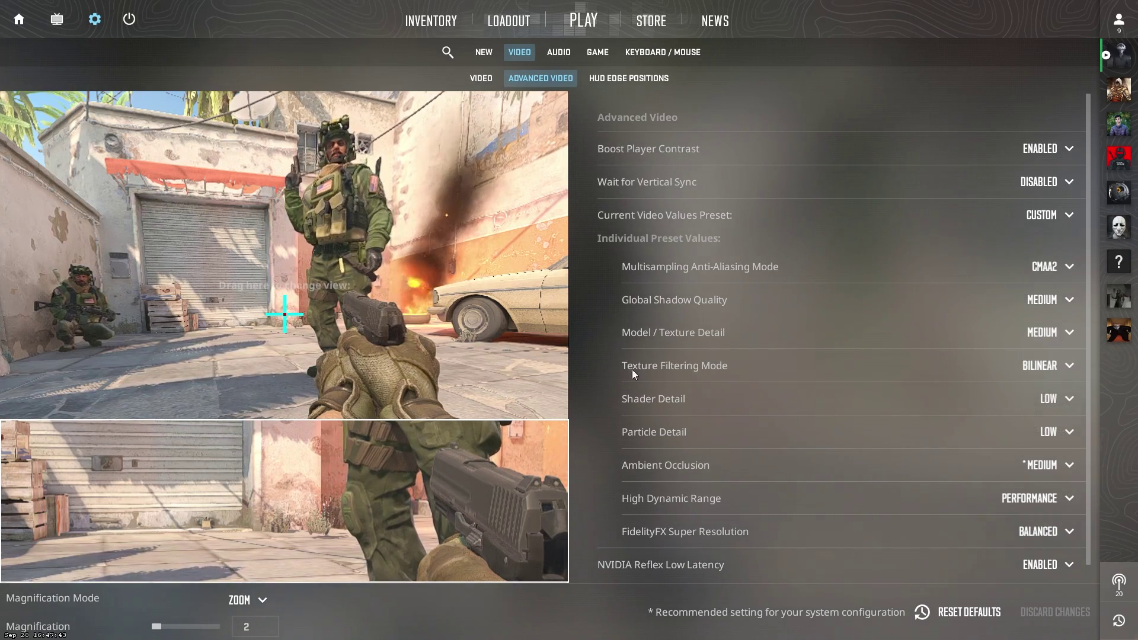
{"action": "left_click", "coordinate": [1047, 299]}
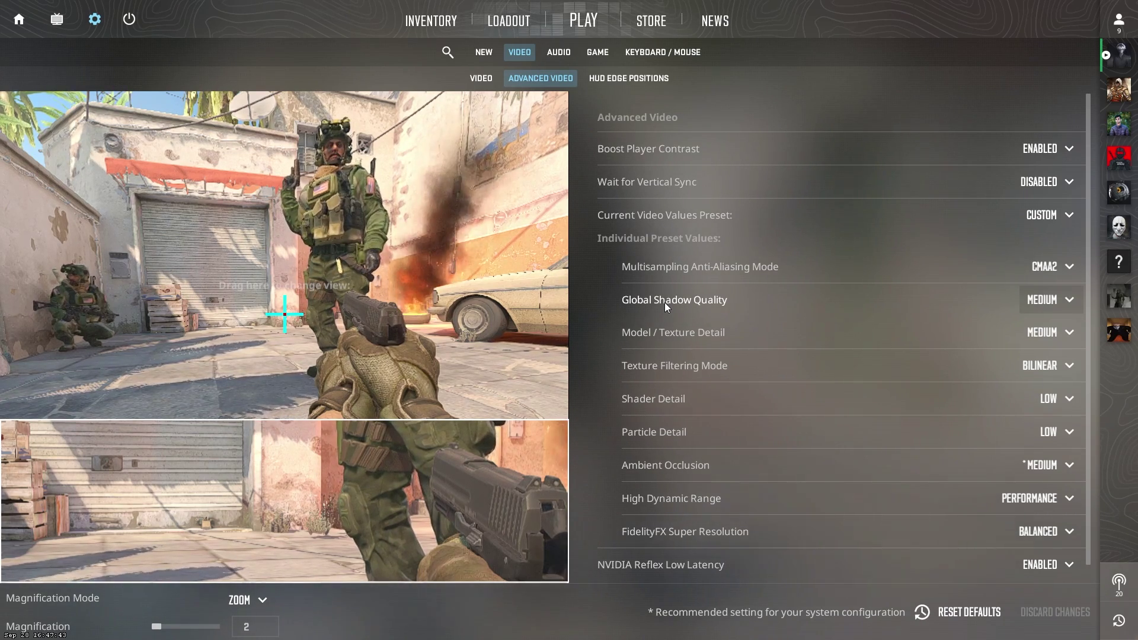
{"action": "left_click", "coordinate": [1030, 293]}
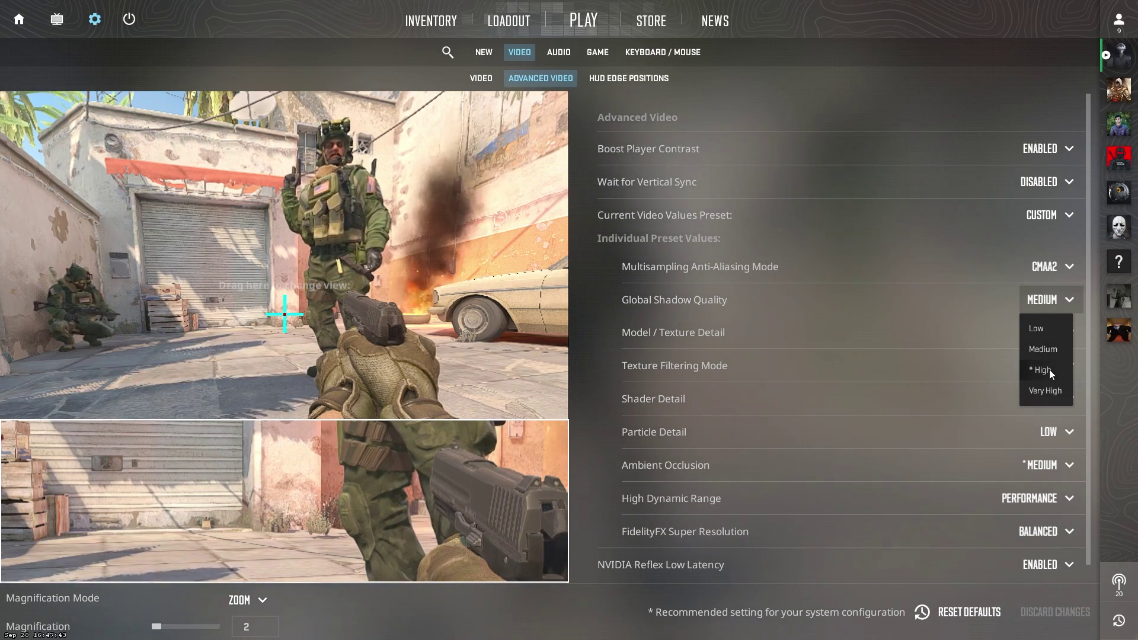
{"action": "left_click", "coordinate": [1067, 301]}
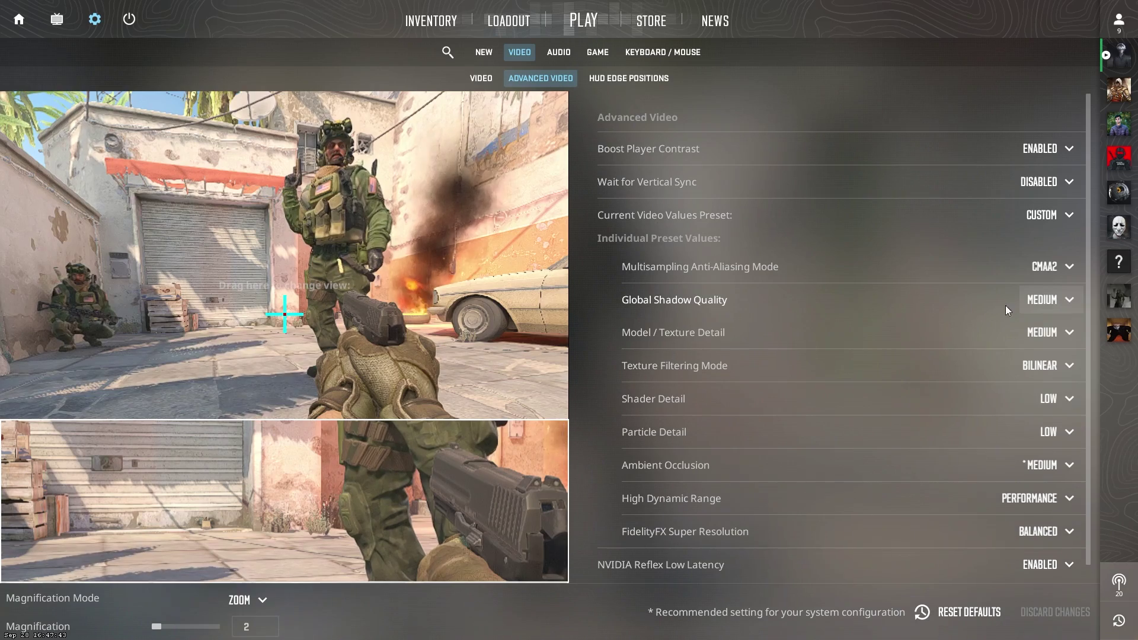
{"action": "mouse_move", "coordinate": [657, 342]}
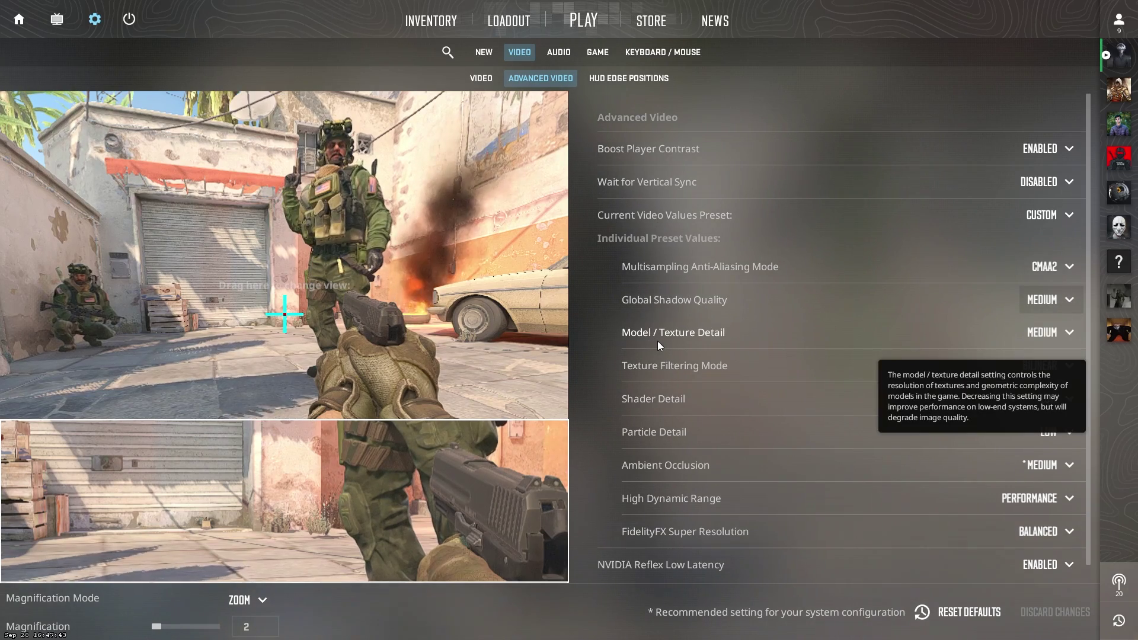
{"action": "left_click", "coordinate": [1050, 333]}
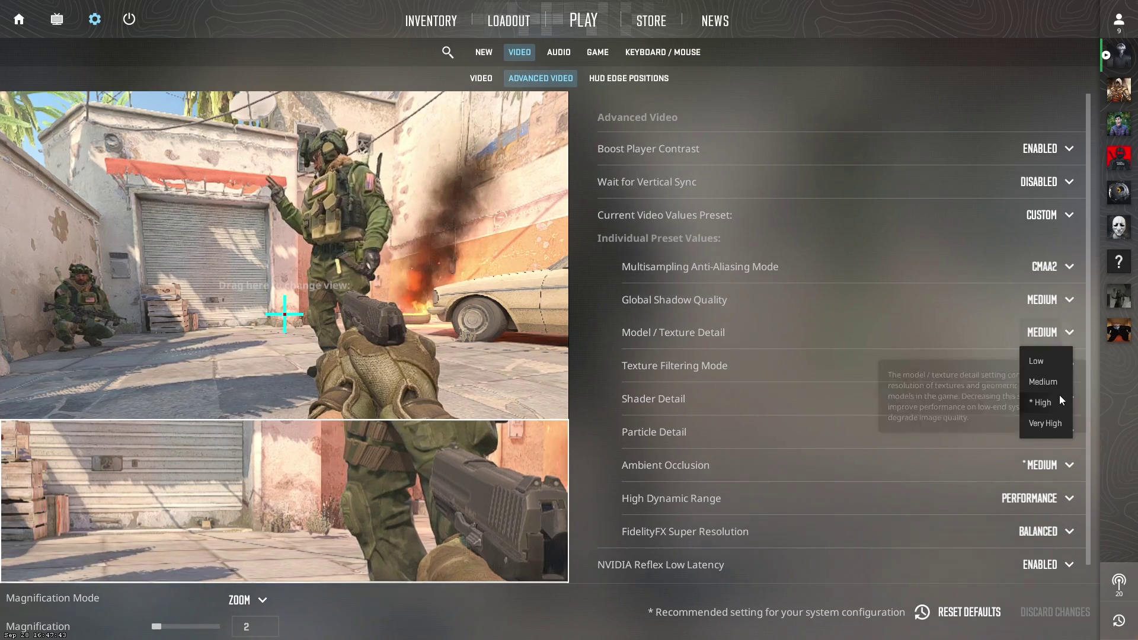
{"action": "left_click", "coordinate": [1055, 385]}
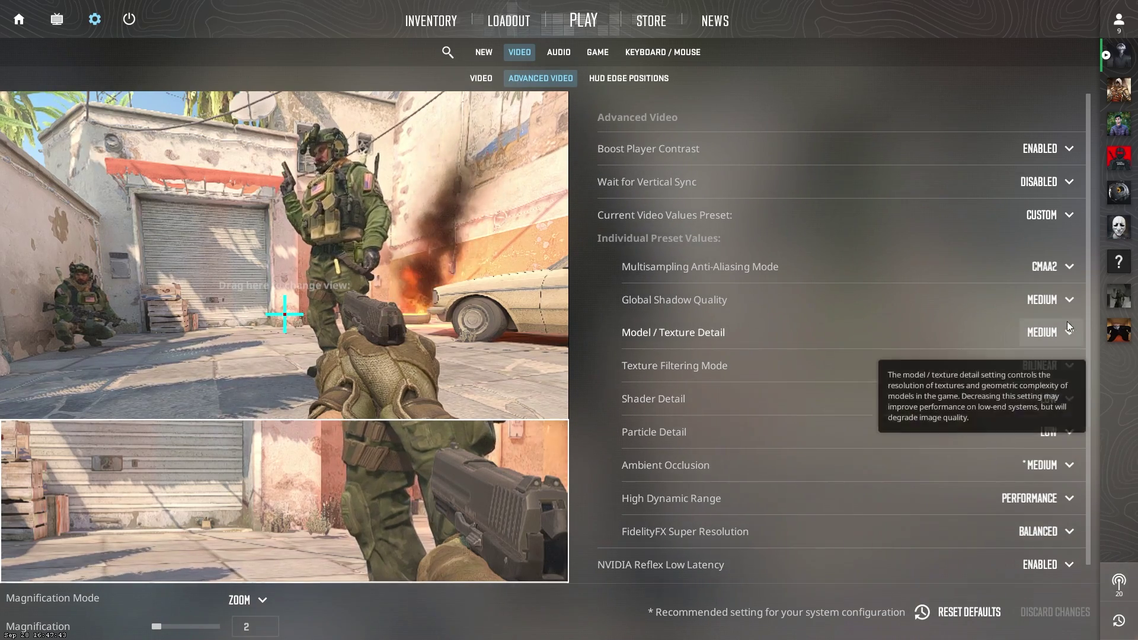
{"action": "mouse_move", "coordinate": [1127, 525]}
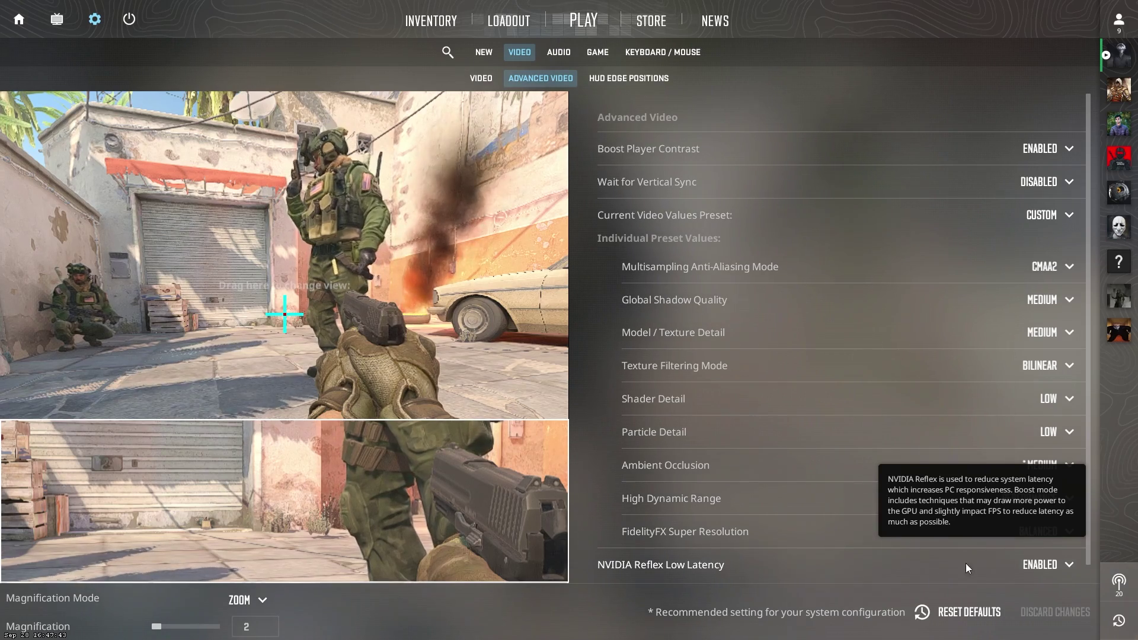
- Set NVIDIA Reflex Low Latency to Enabled + Boost and FidelityFX Super Resolution to Performance
{"action": "left_click", "coordinate": [1047, 571]}
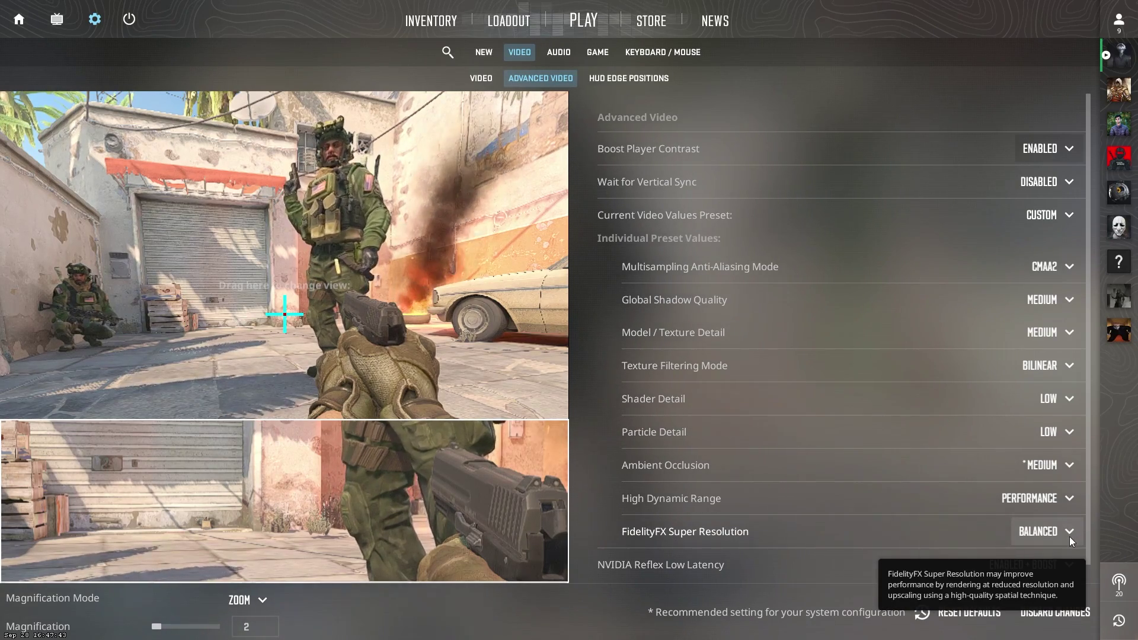
{"action": "left_click", "coordinate": [1051, 516]}
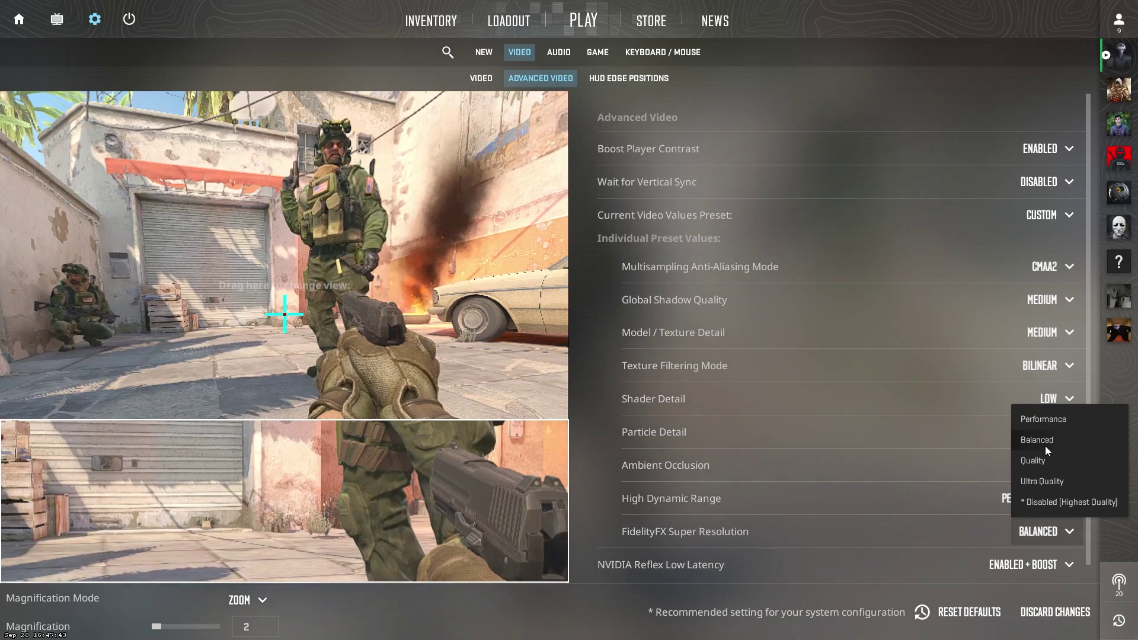
{"action": "left_click", "coordinate": [1056, 529]}
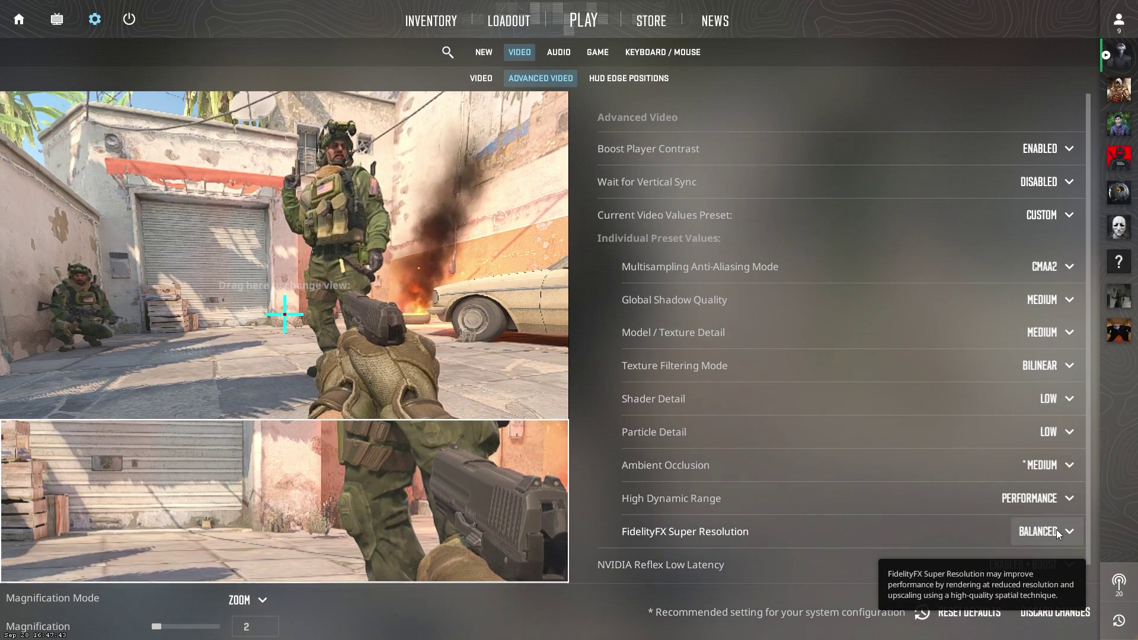
{"action": "left_click", "coordinate": [1056, 529]}
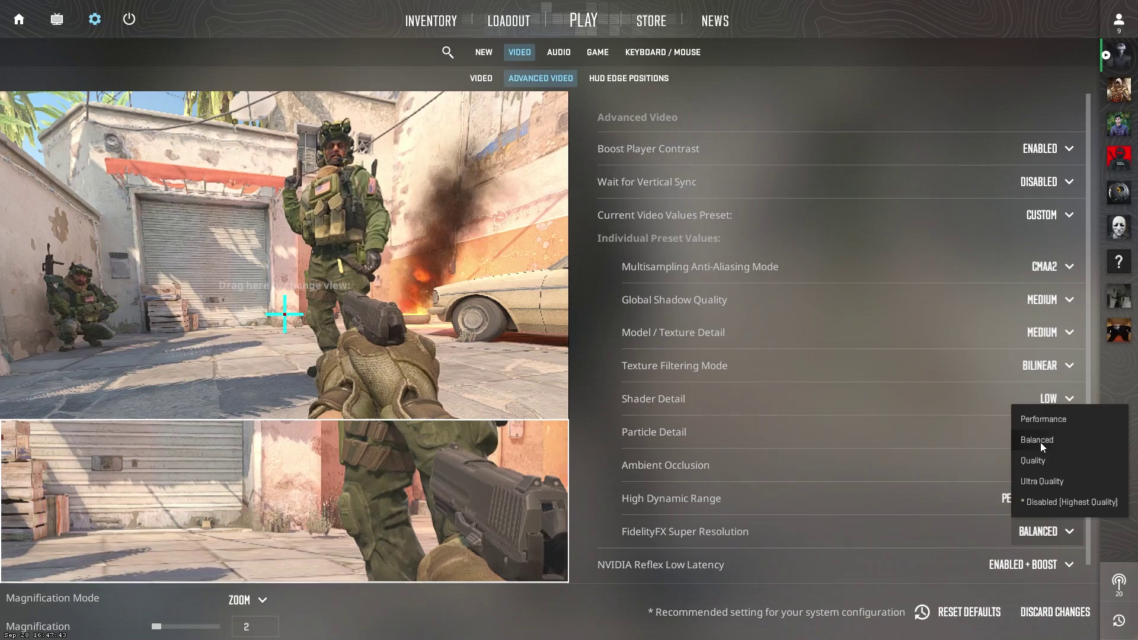
{"action": "left_click", "coordinate": [1043, 419]}
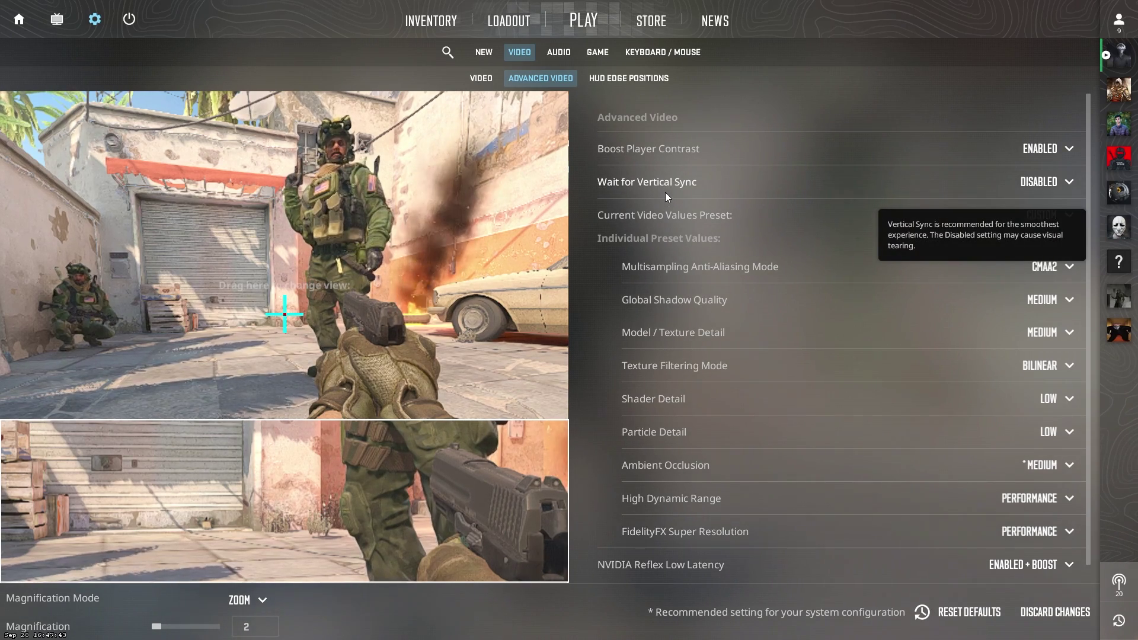
- Leave Wait for Vertical Sync set to Disabled
{"action": "left_click", "coordinate": [1061, 189]}
{"action": "left_click", "coordinate": [1043, 243]}
{"action": "left_click", "coordinate": [1051, 185]}
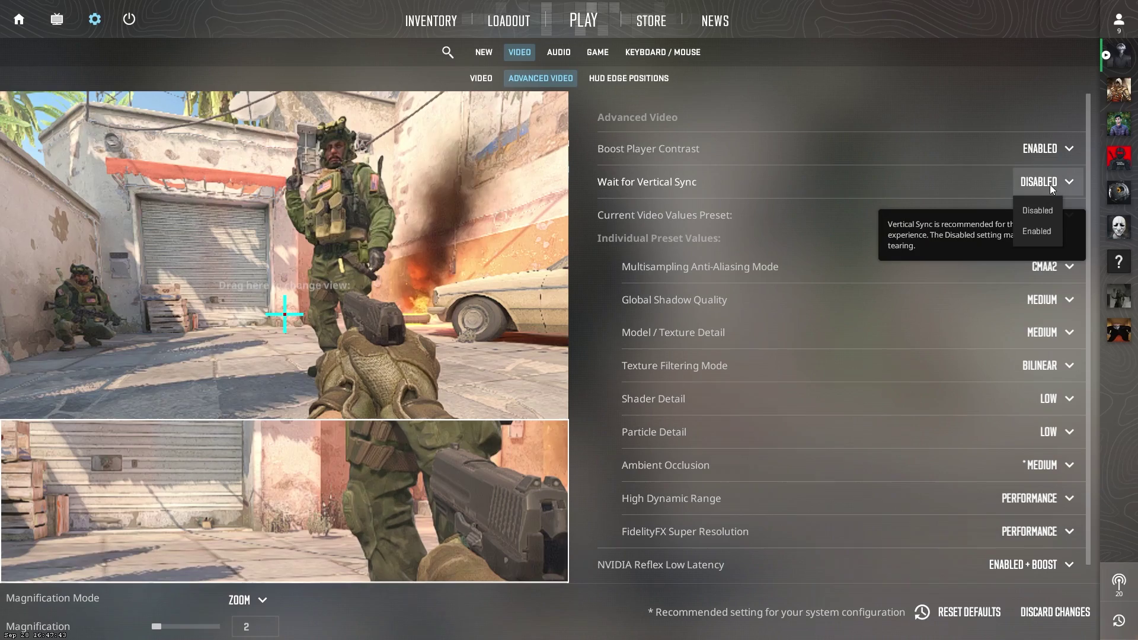
{"action": "left_click", "coordinate": [1030, 182]}
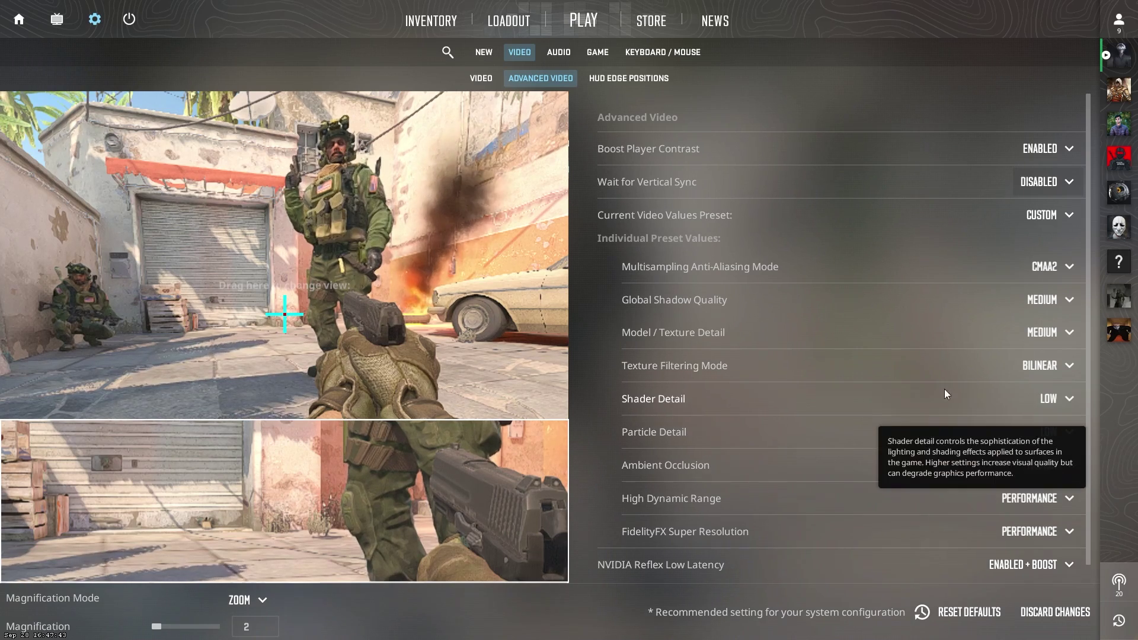
{"action": "left_click", "coordinate": [607, 55]}
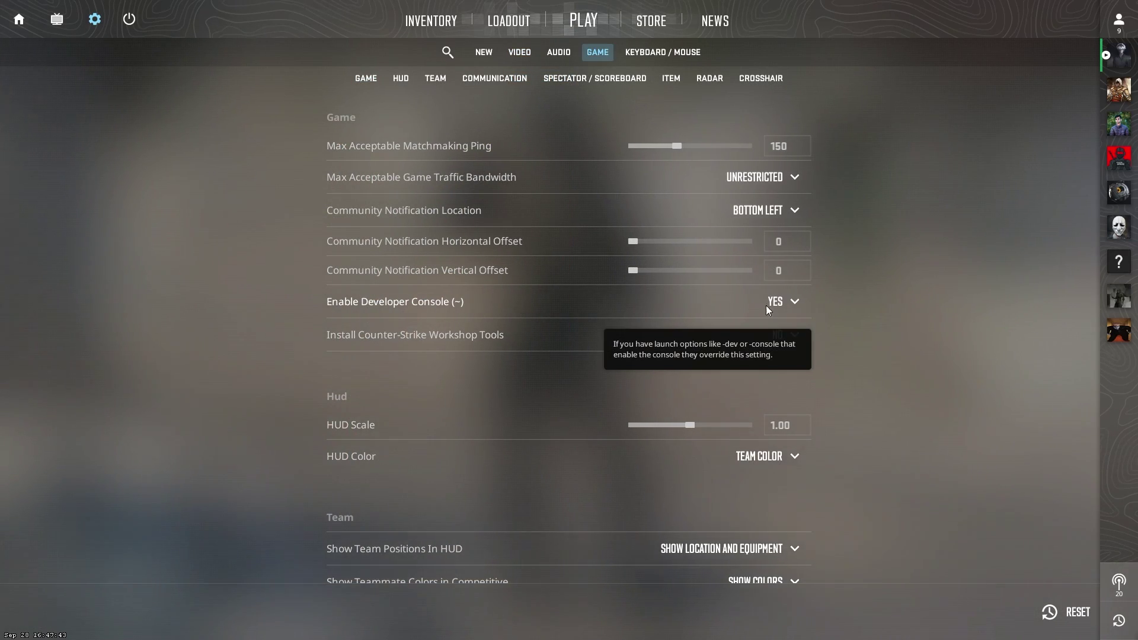
- Keep Enable Developer Console at Yes and press Esc back to the home screen
{"action": "left_click", "coordinate": [790, 299]}
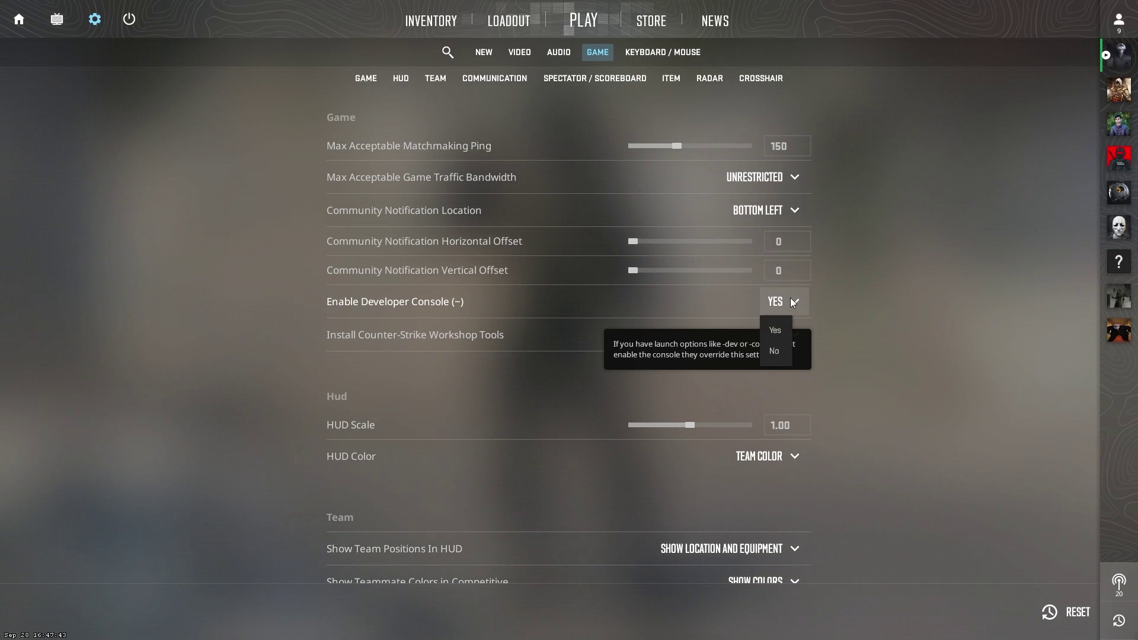
{"action": "left_click", "coordinate": [776, 330]}
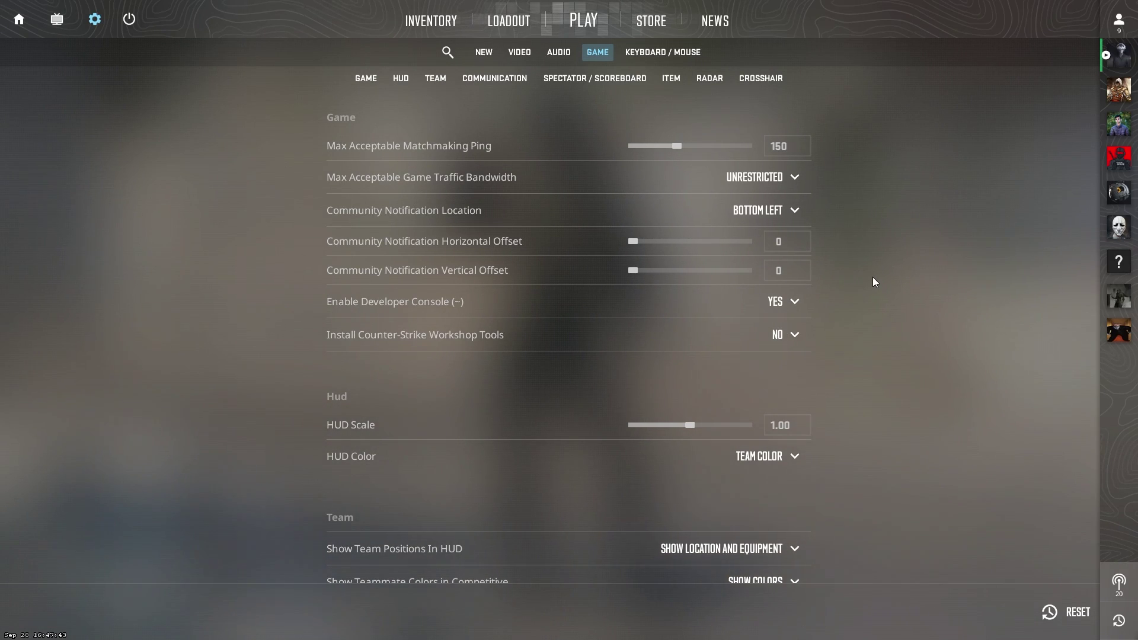
{"action": "key", "text": "Escape"}
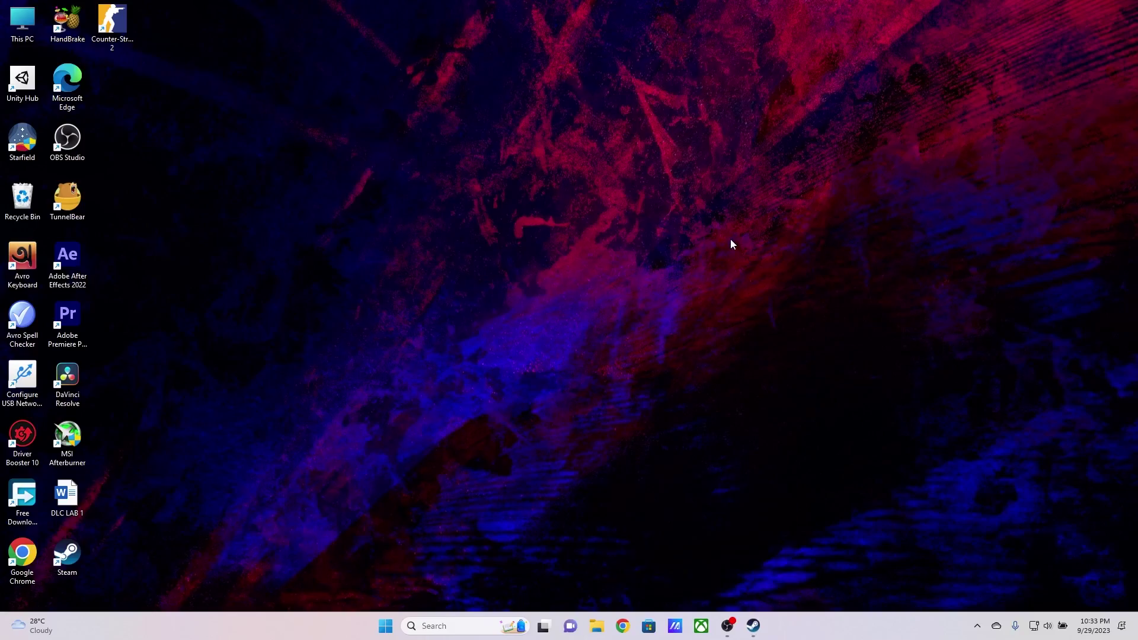
- Launch NVIDIA Control Panel from the desktop's Show more options context menu
{"action": "right_click", "coordinate": [734, 242]}
{"action": "left_click", "coordinate": [821, 449]}
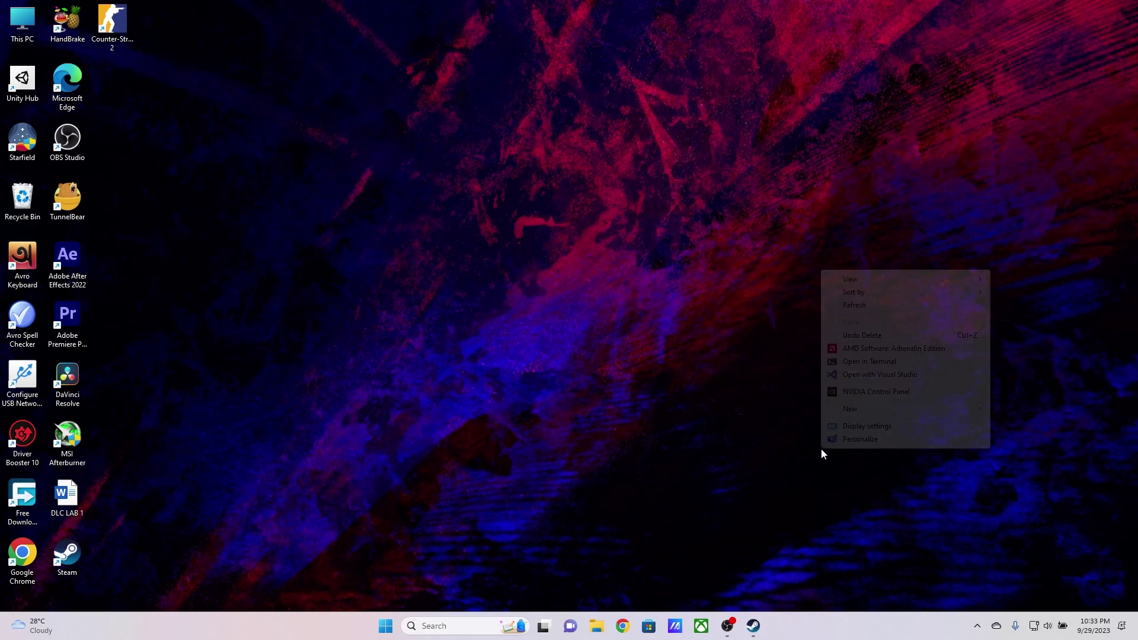
{"action": "left_click", "coordinate": [887, 391]}
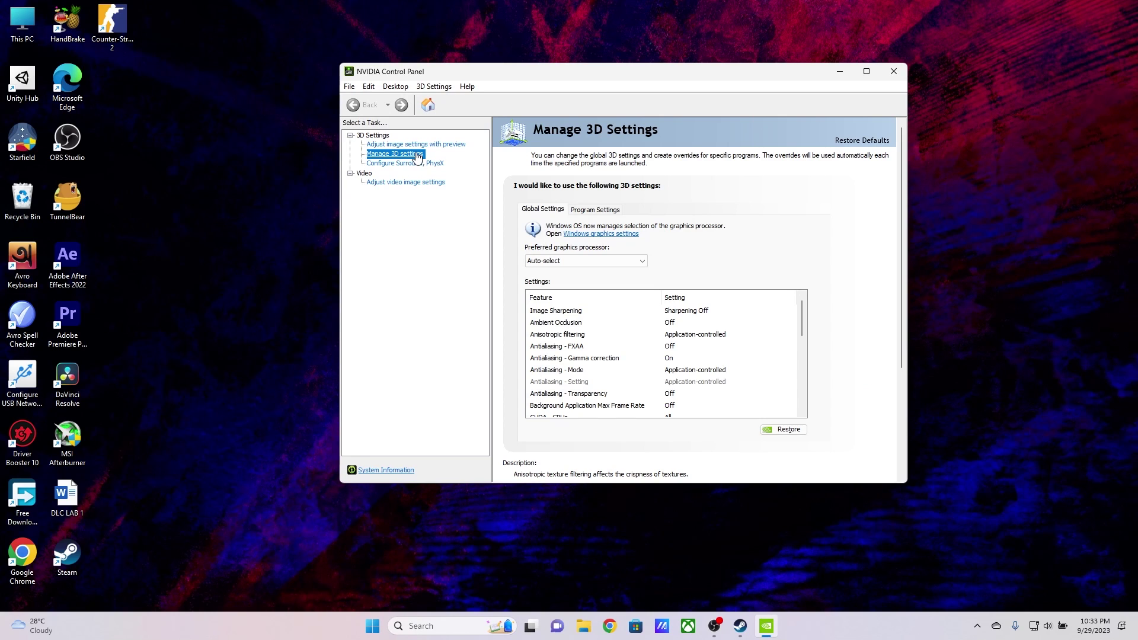
- In Program Settings, select Counter-strike 2 (cs2.exe) as the program to customize
{"action": "left_click", "coordinate": [610, 211]}
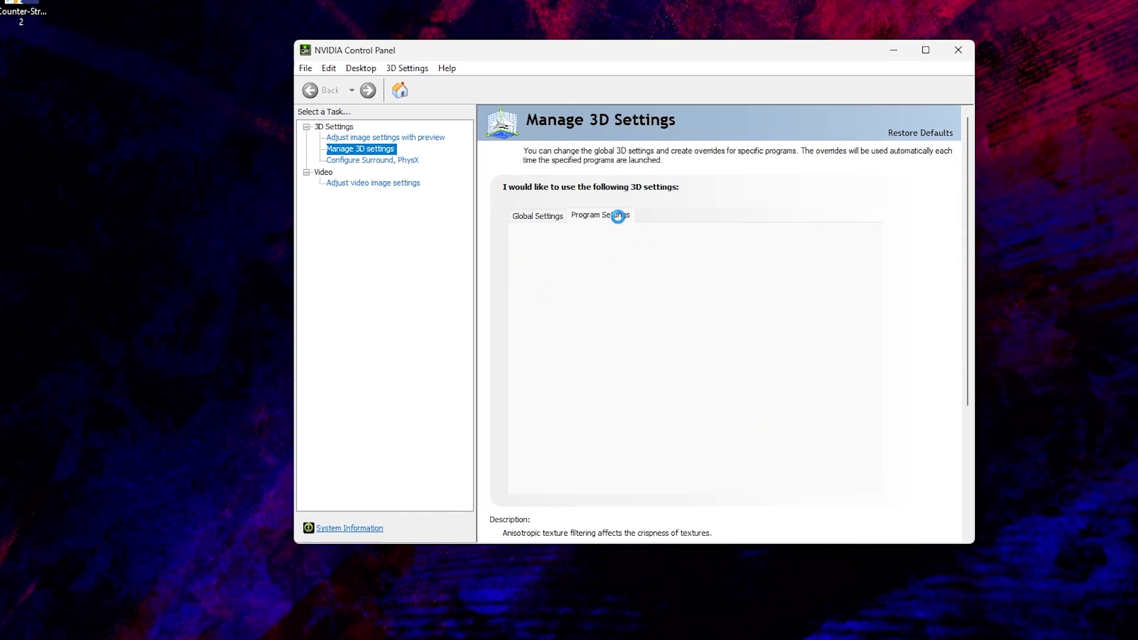
{"action": "left_click", "coordinate": [622, 261]}
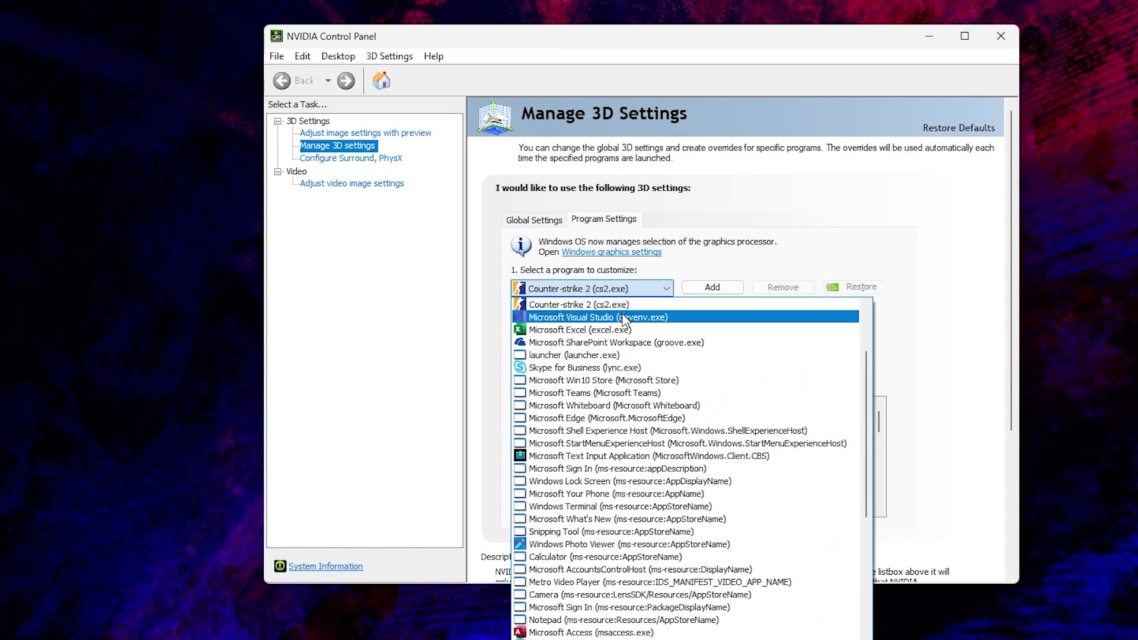
{"action": "left_click", "coordinate": [598, 307]}
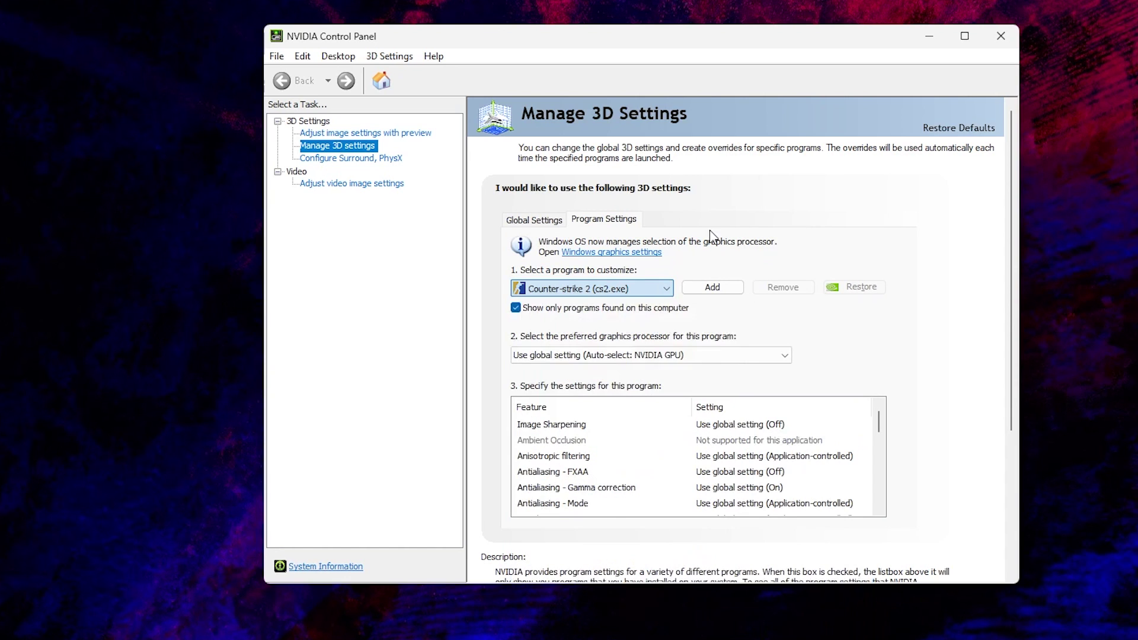
{"action": "left_click", "coordinate": [713, 287]}
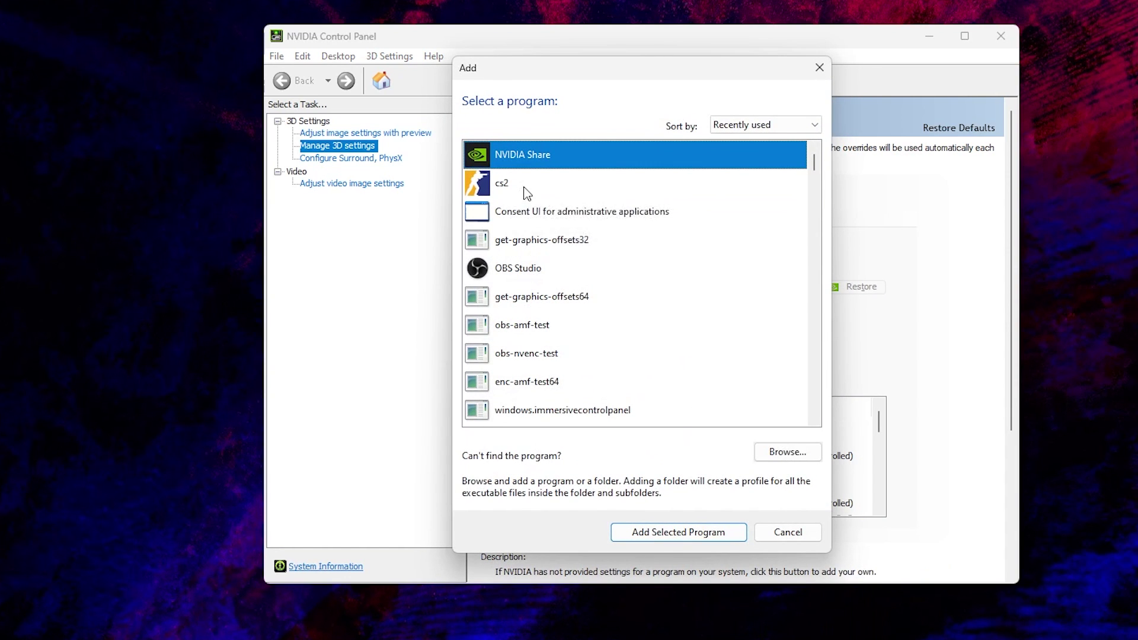
{"action": "left_click", "coordinate": [793, 534]}
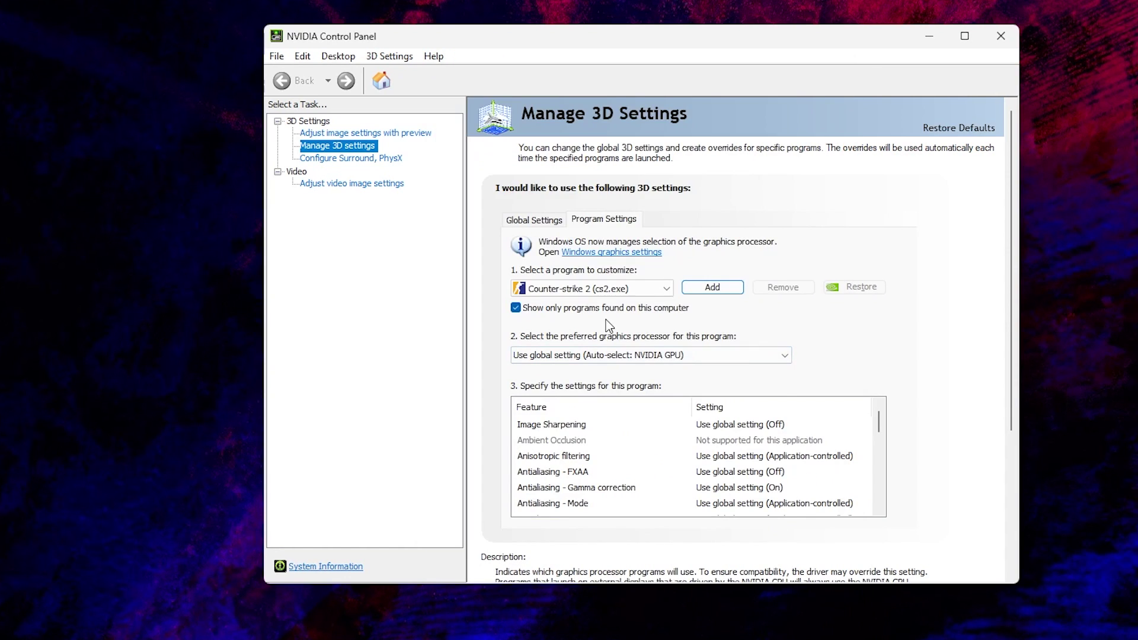
- Set the preferred graphics processor to High-performance NVIDIA processor
{"action": "left_click", "coordinate": [598, 358]}
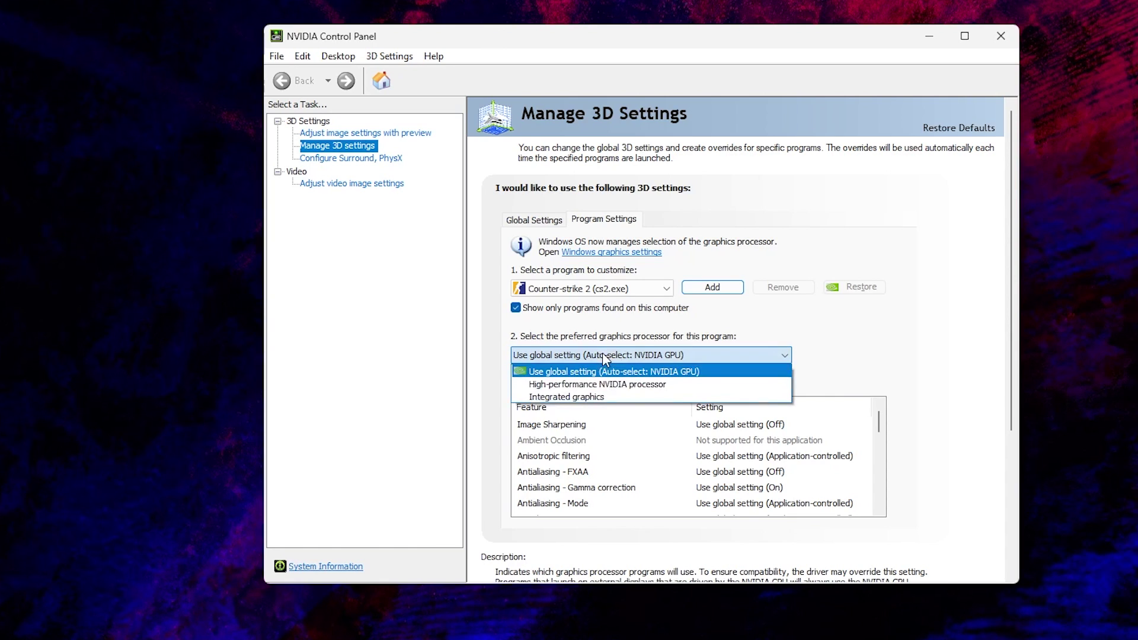
{"action": "left_click", "coordinate": [630, 386]}
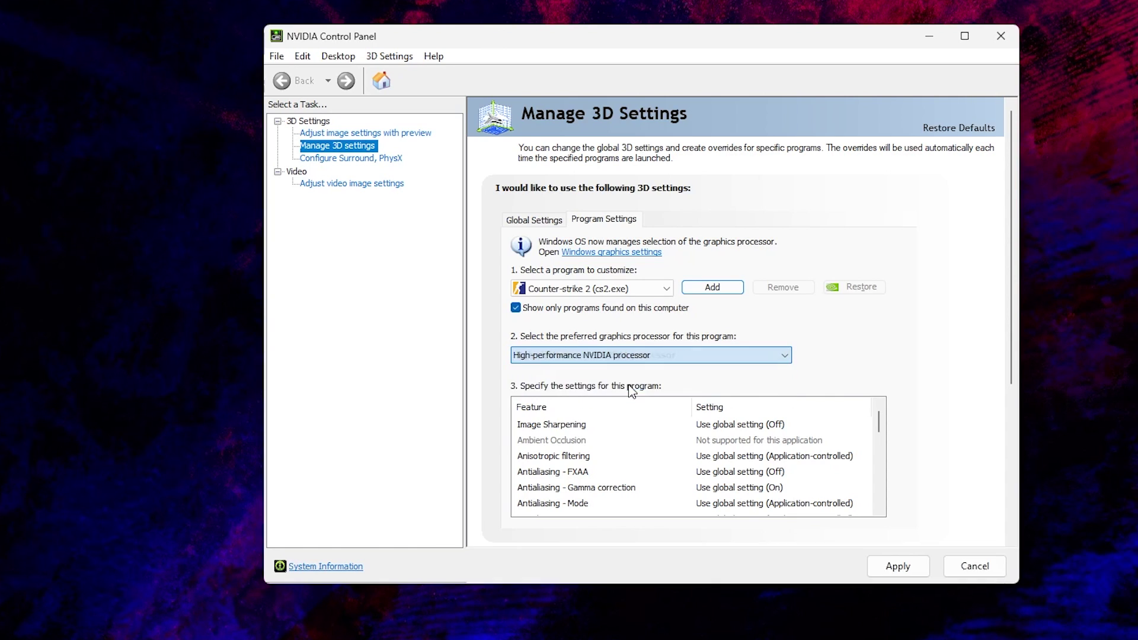
{"action": "left_click", "coordinate": [646, 358]}
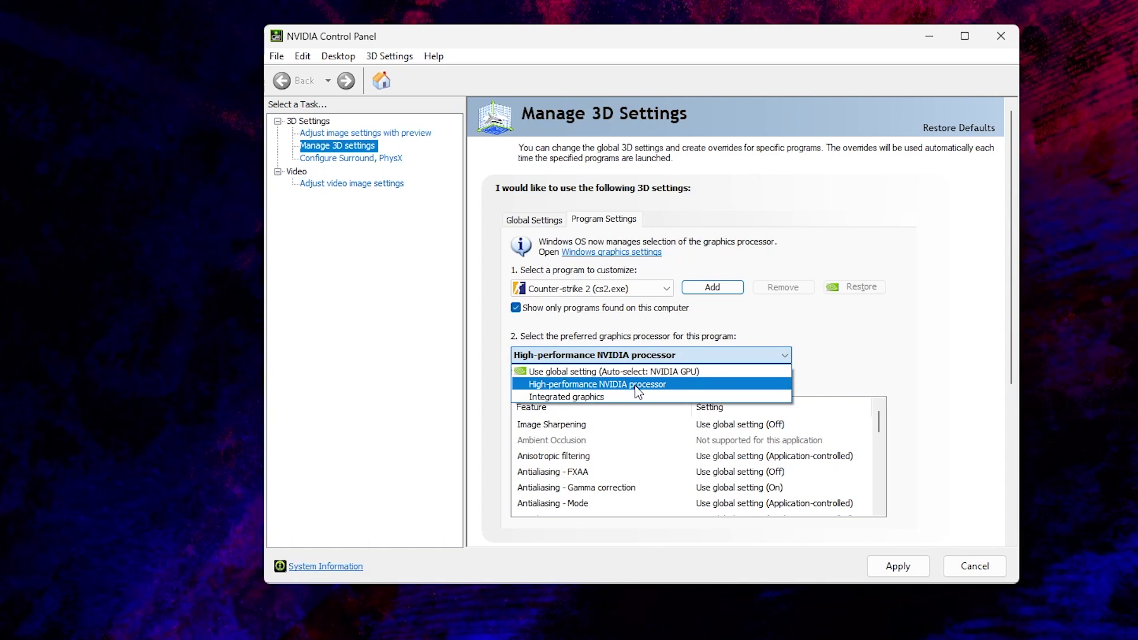
{"action": "left_click", "coordinate": [636, 386]}
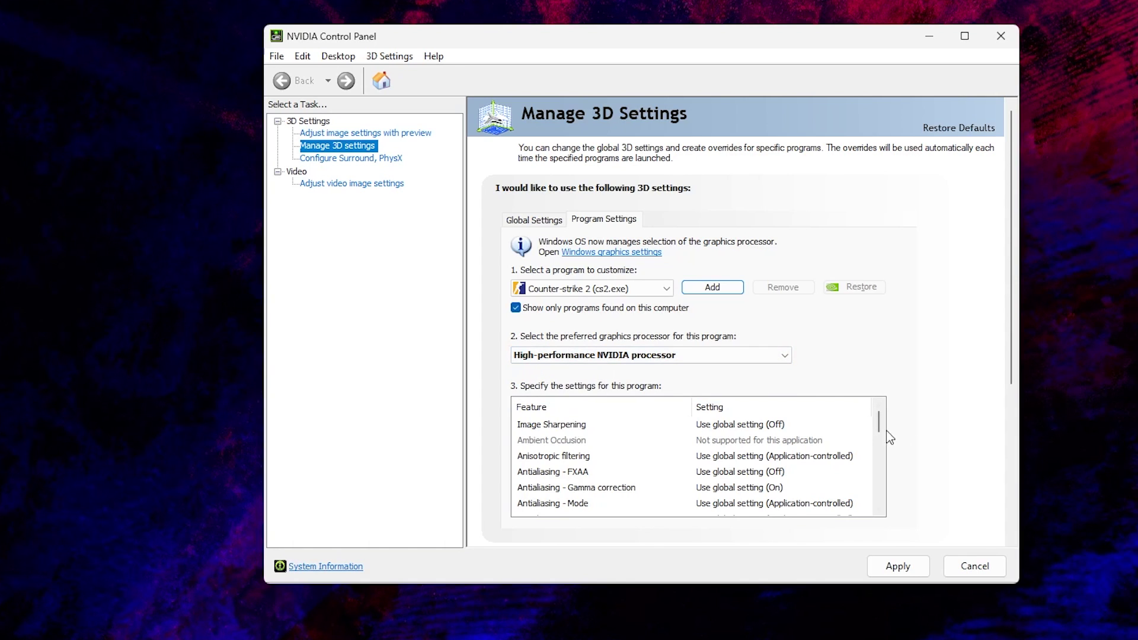
- Set Low Latency Mode to Ultra in Counter-Strike 2's feature list
{"action": "scroll", "coordinate": [773, 456], "scroll_direction": "down", "scroll_amount": 7}
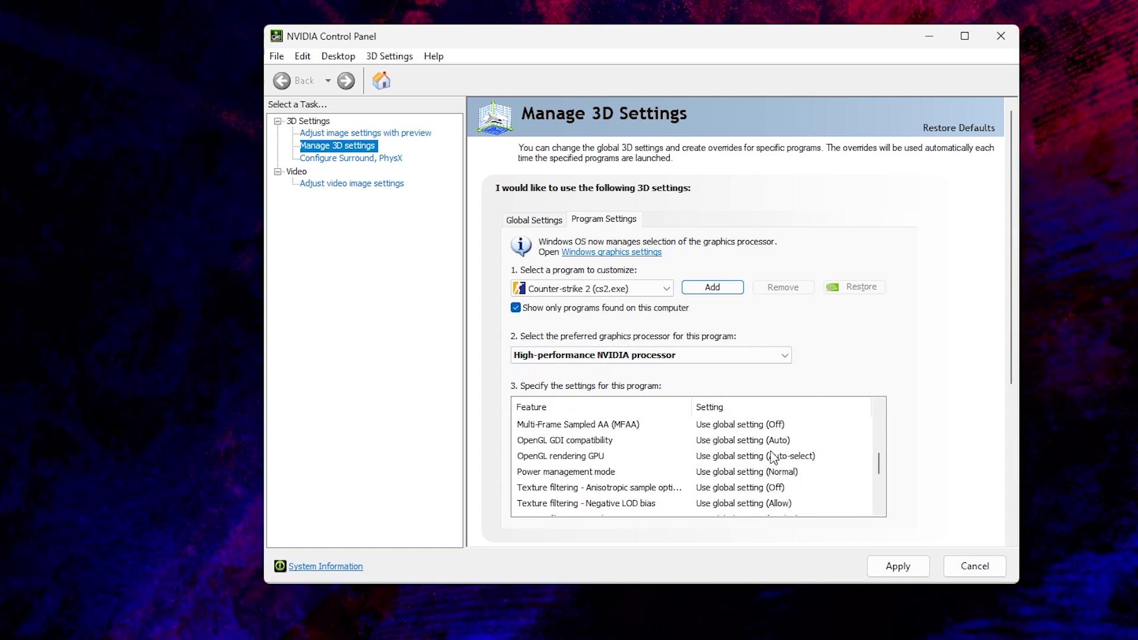
{"action": "scroll", "coordinate": [773, 456], "scroll_direction": "down", "scroll_amount": 1}
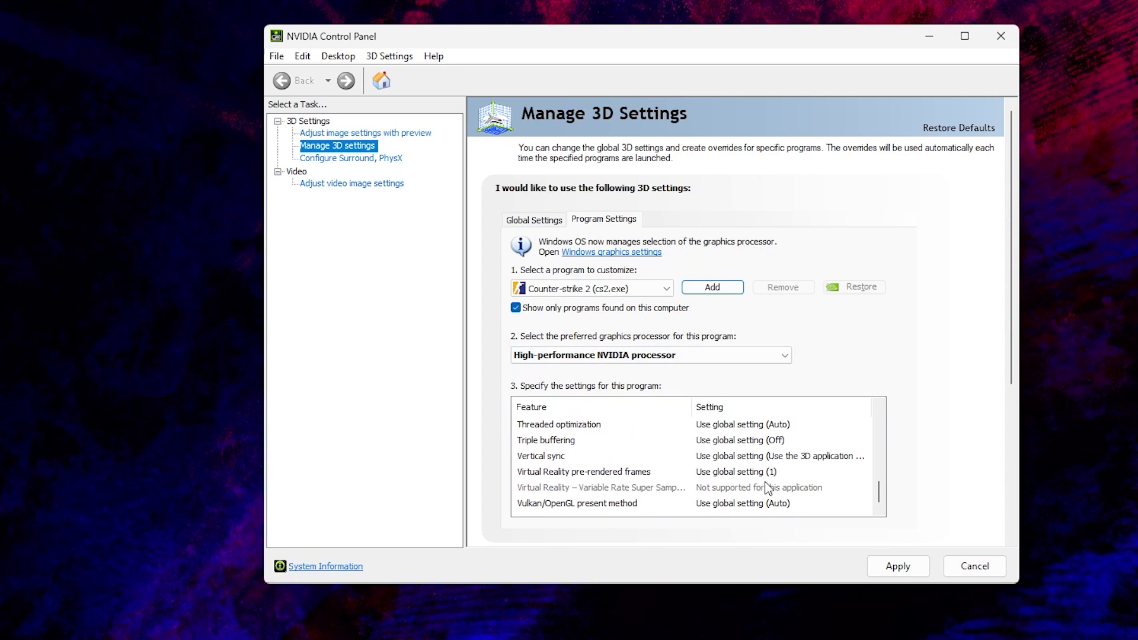
{"action": "scroll", "coordinate": [769, 488], "scroll_direction": "up", "scroll_amount": 10}
{"action": "scroll", "coordinate": [649, 466], "scroll_direction": "down", "scroll_amount": 2}
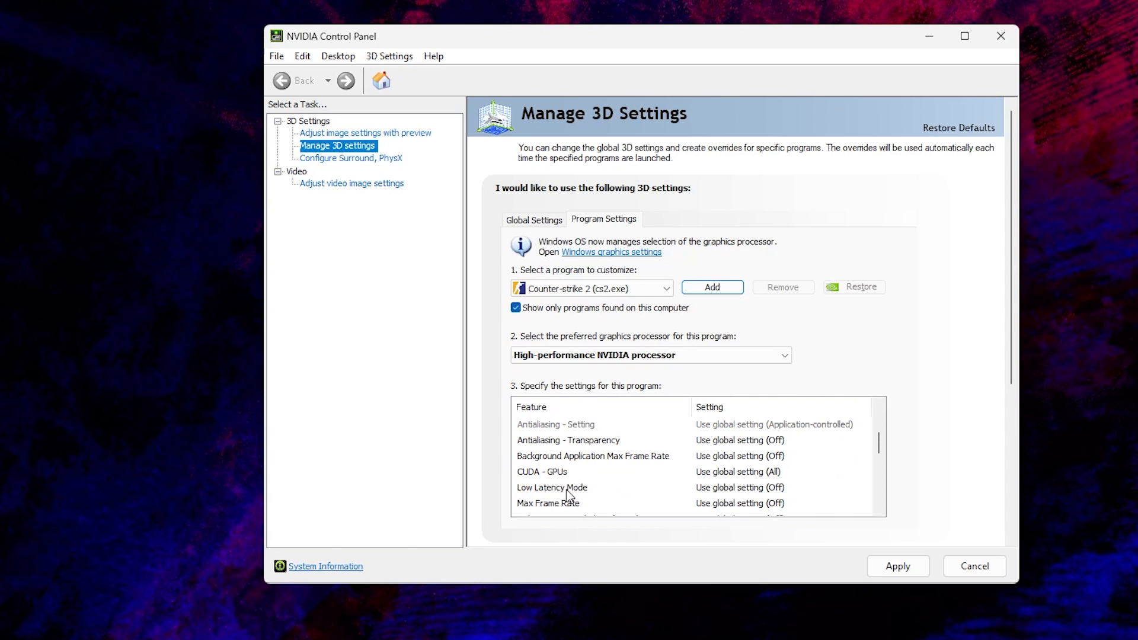
{"action": "left_click", "coordinate": [735, 493]}
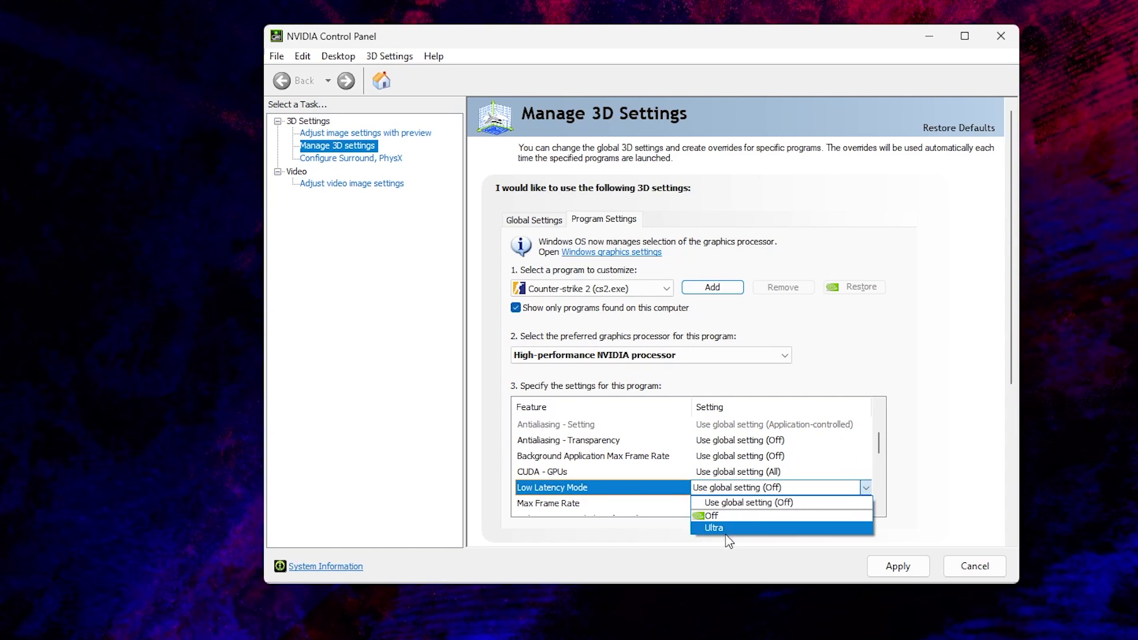
{"action": "left_click", "coordinate": [721, 527]}
- Scroll down to Texture filtering - Quality and bring up its choices
{"action": "scroll", "coordinate": [797, 477], "scroll_direction": "down", "scroll_amount": 1}
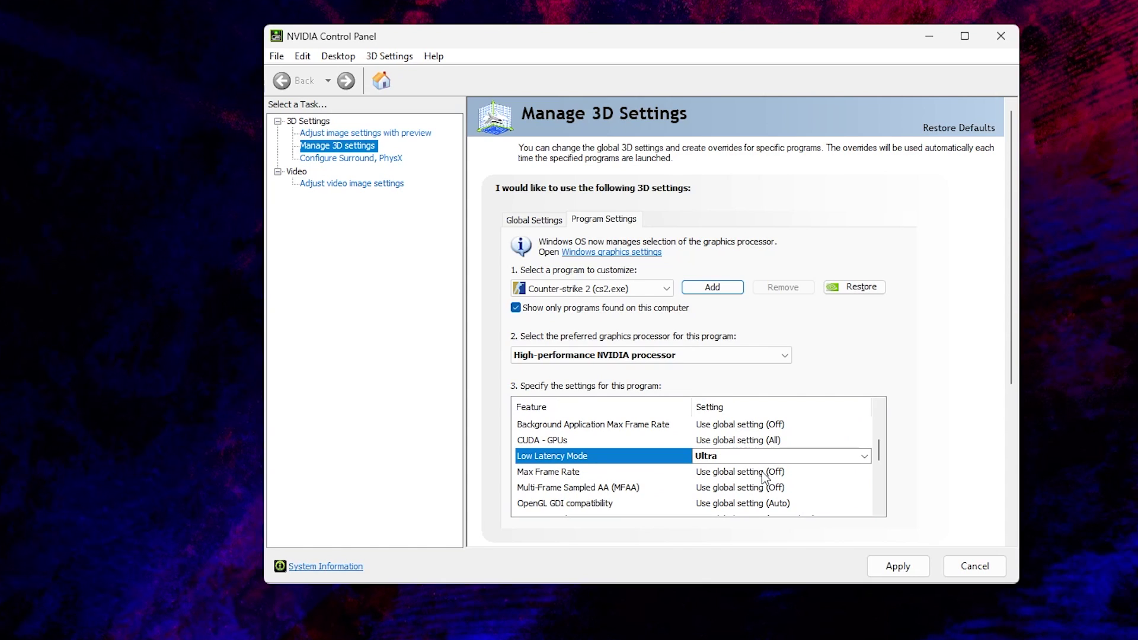
{"action": "scroll", "coordinate": [763, 479], "scroll_direction": "down", "scroll_amount": 1}
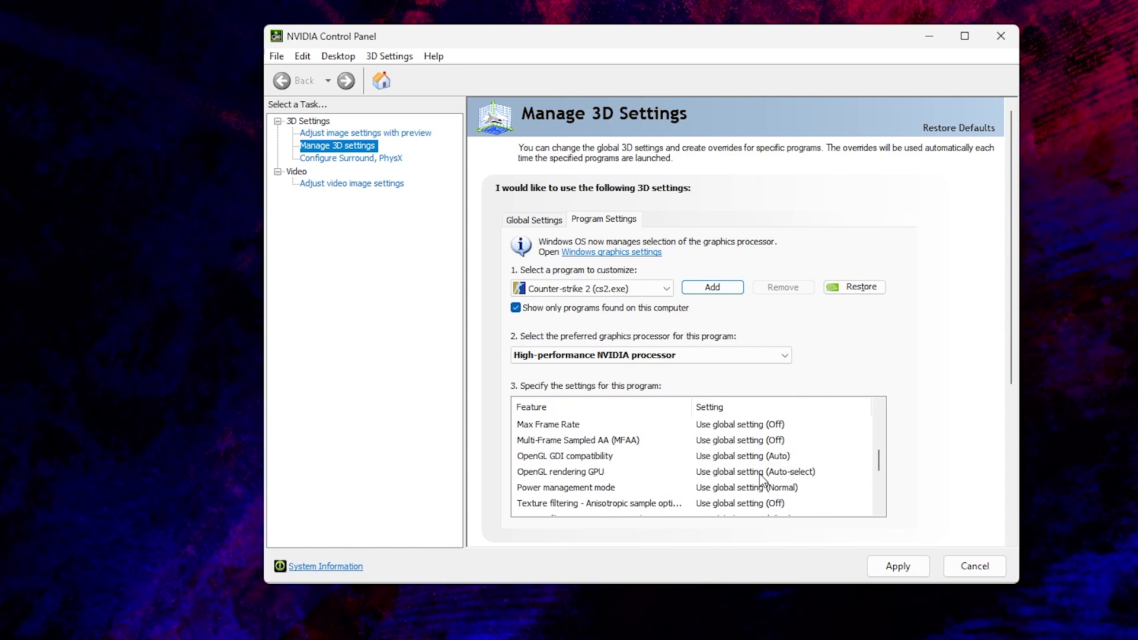
{"action": "scroll", "coordinate": [762, 479], "scroll_direction": "down", "scroll_amount": 1}
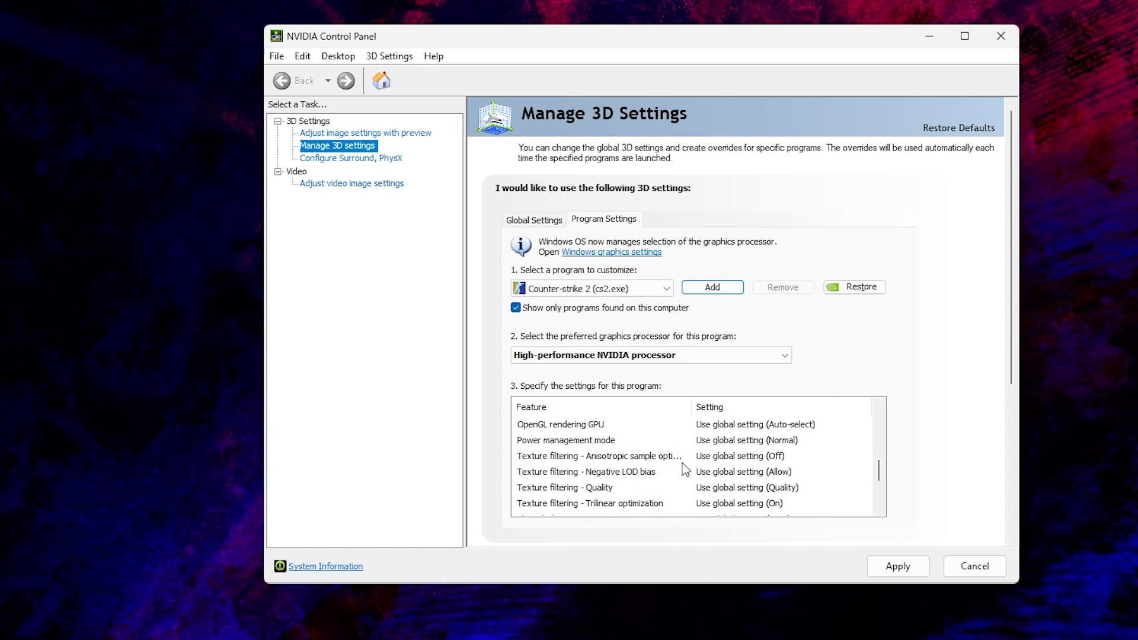
{"action": "left_click", "coordinate": [775, 488]}
- Set Texture filtering - Quality to Performance, briefly trying High performance first
{"action": "left_click", "coordinate": [748, 541]}
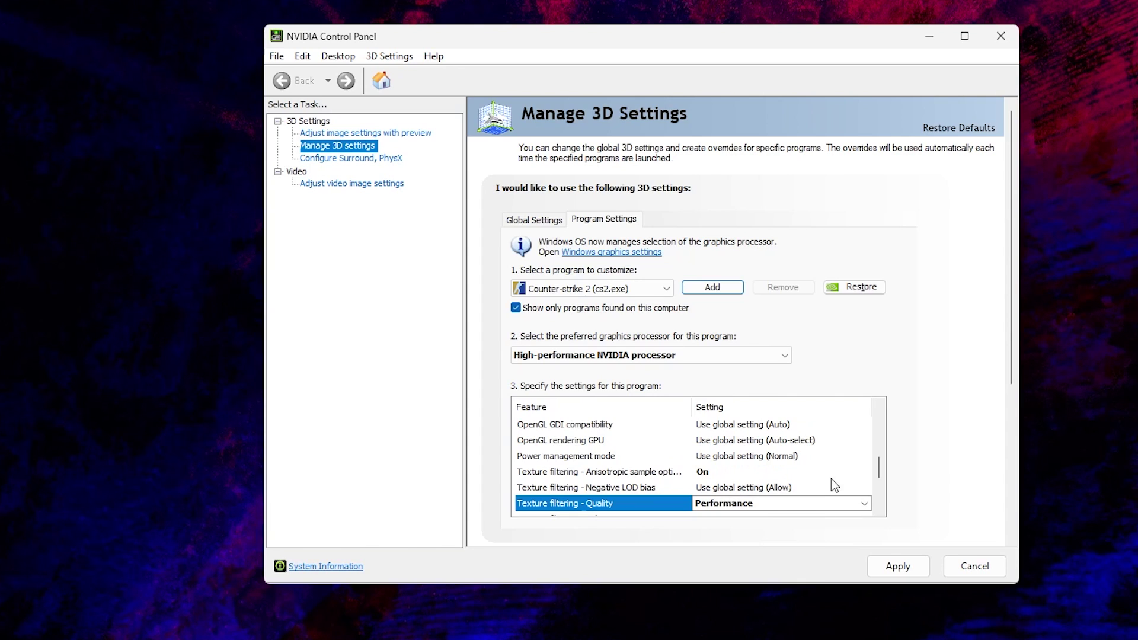
{"action": "scroll", "coordinate": [825, 489], "scroll_direction": "down", "scroll_amount": 1}
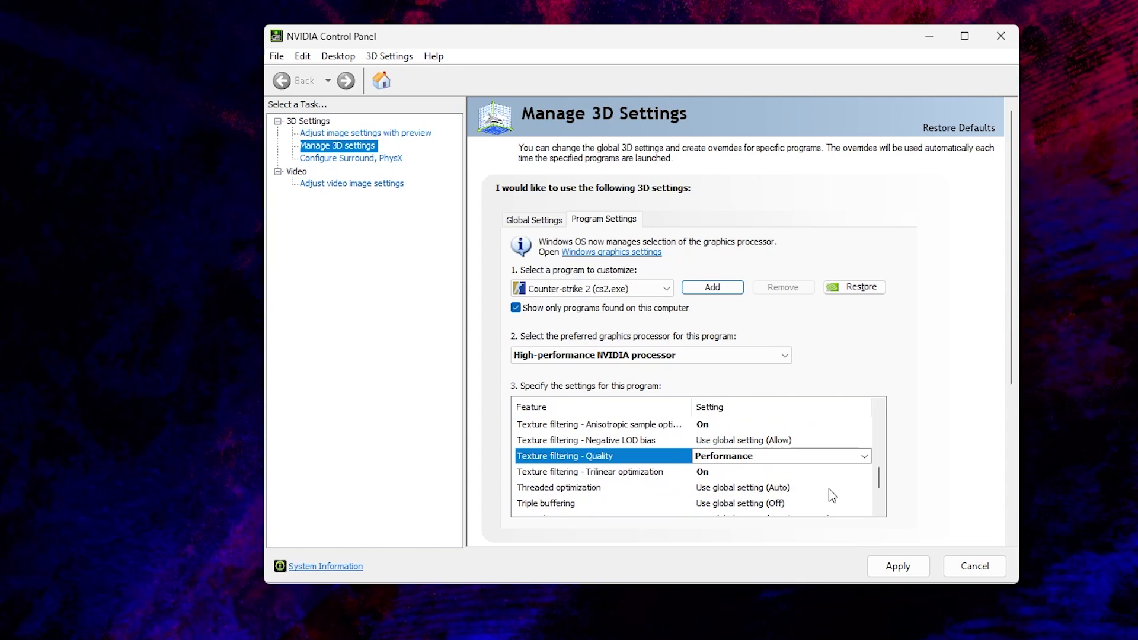
{"action": "left_click", "coordinate": [800, 463]}
{"action": "key", "text": "Down"}
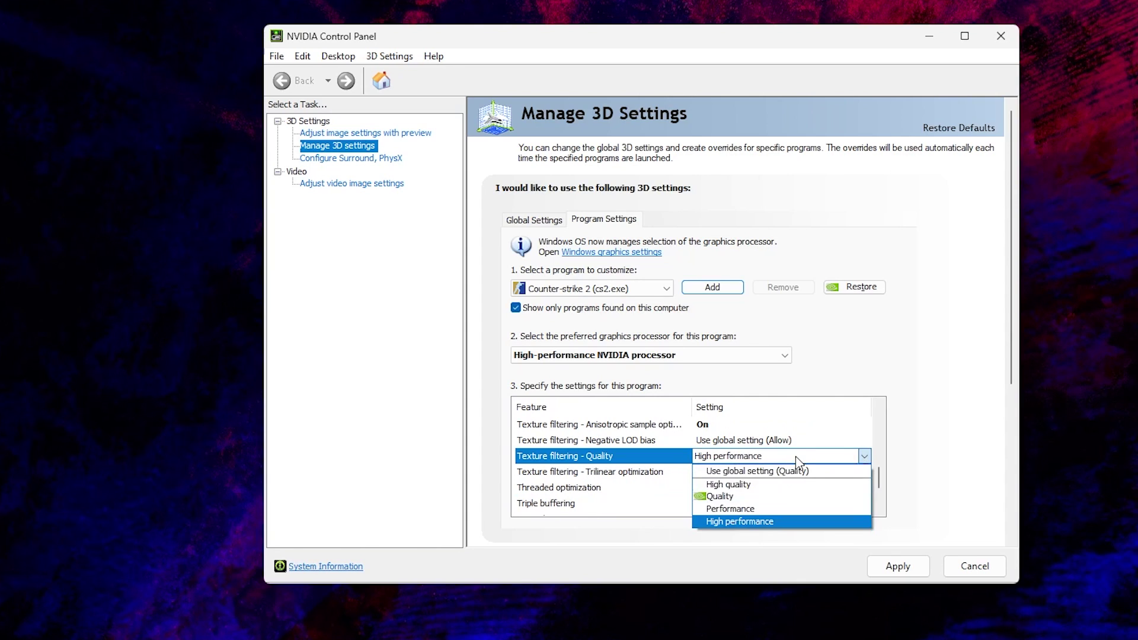
{"action": "key", "text": "Return"}
{"action": "scroll", "coordinate": [910, 483], "scroll_direction": "down", "scroll_amount": 2}
{"action": "left_click", "coordinate": [864, 446]}
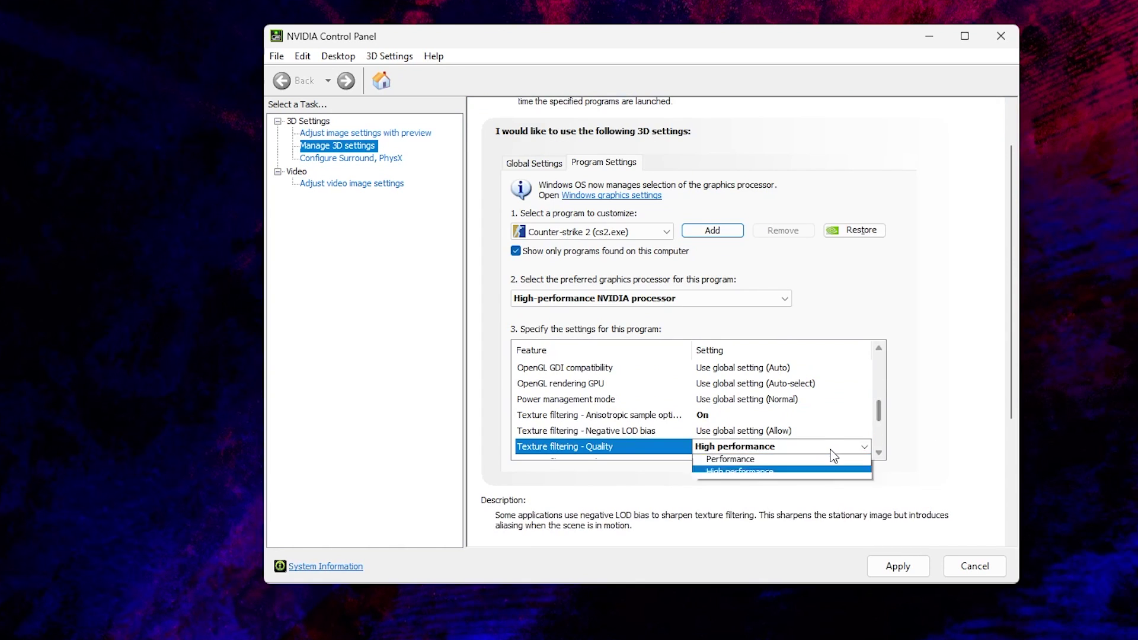
{"action": "left_click", "coordinate": [752, 503]}
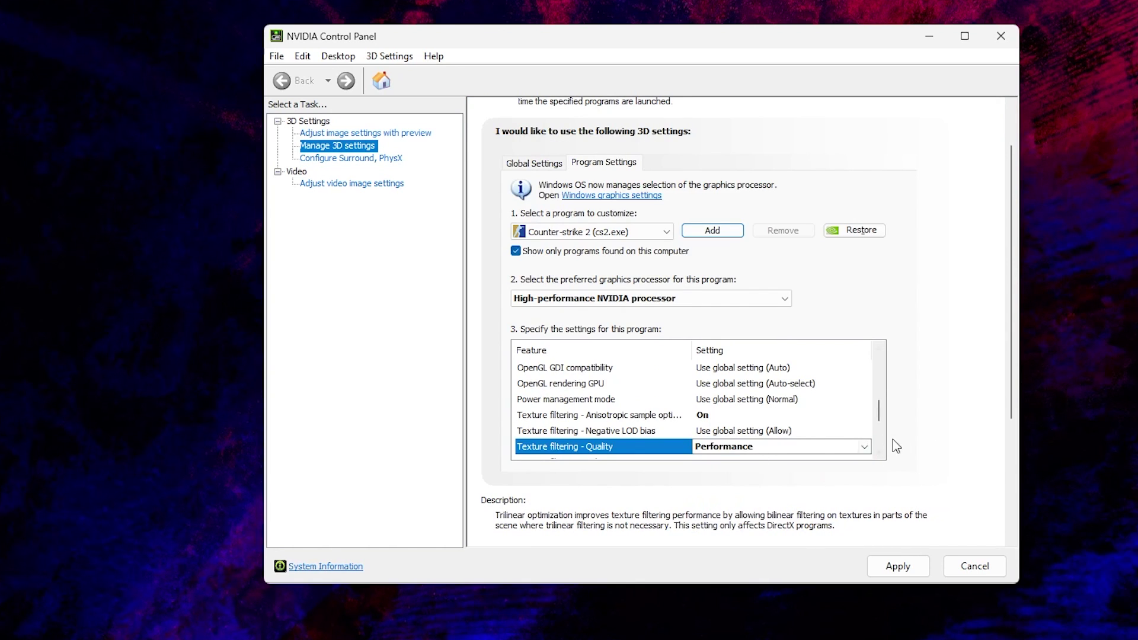
- Apply the new Counter-Strike 2 3D settings and close NVIDIA Control Panel
{"action": "left_click_drag", "start_coordinate": [880, 414], "coordinate": [882, 441]}
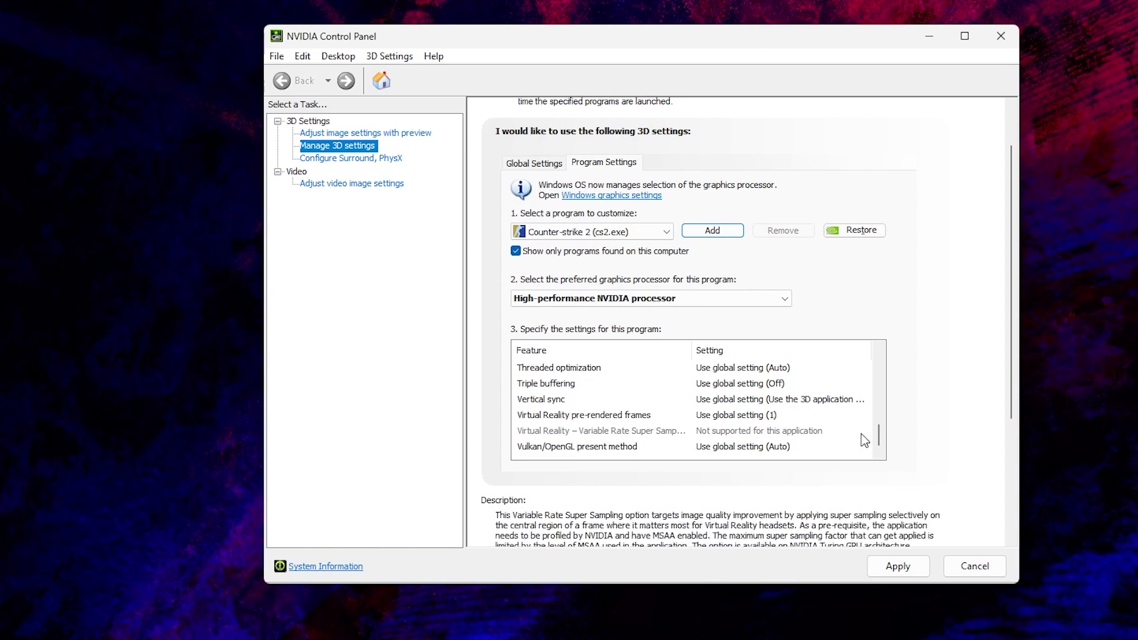
{"action": "left_click_drag", "start_coordinate": [881, 443], "coordinate": [887, 368]}
{"action": "left_click", "coordinate": [897, 566]}
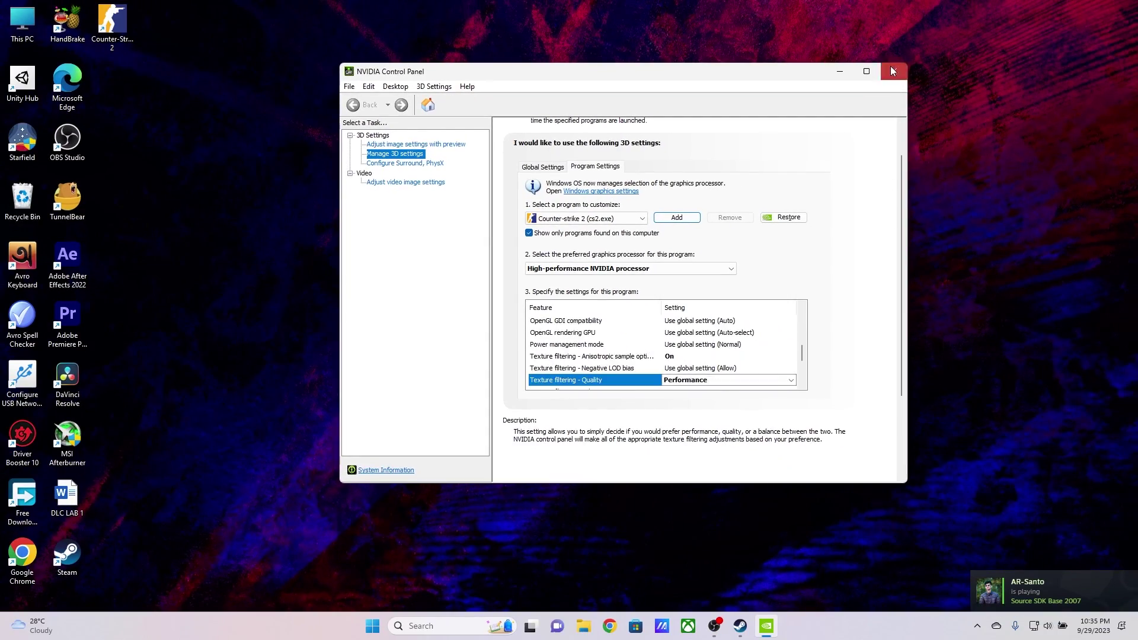
{"action": "left_click", "coordinate": [874, 469]}
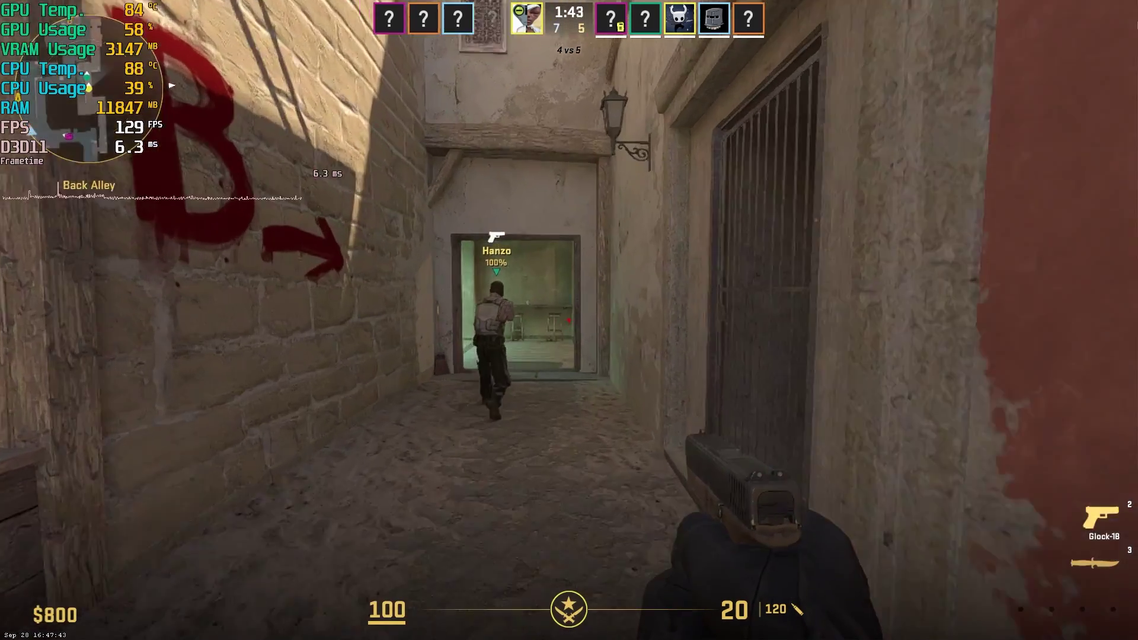
- Walk from the green room up the stairs and through Apartments, watching the FPS overlay
{"action": "key", "text": "w"}
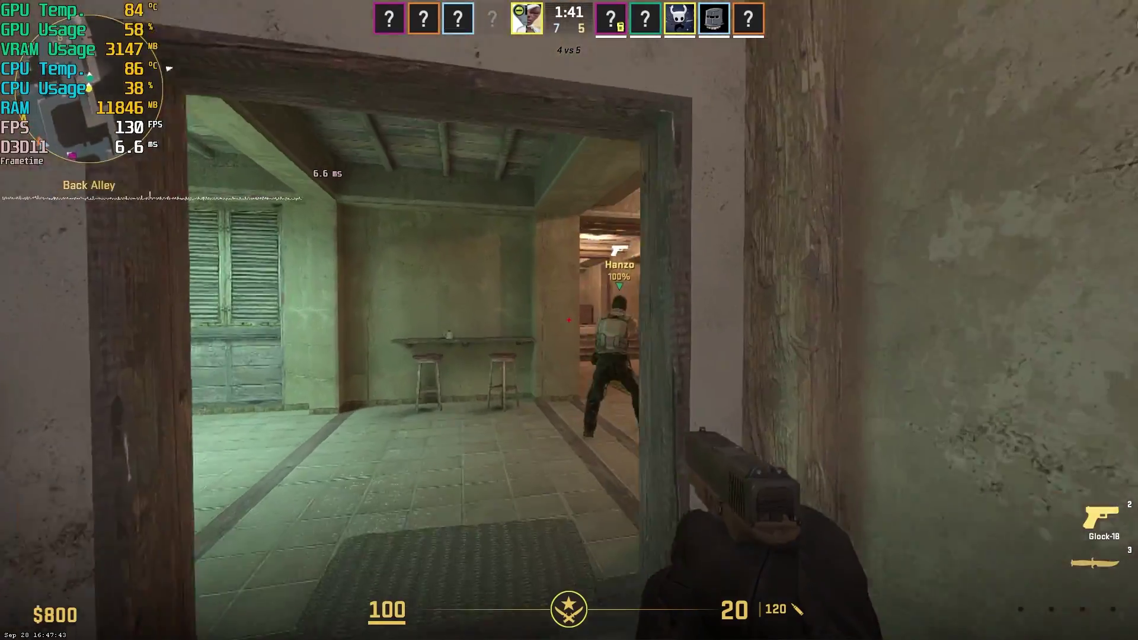
{"action": "key", "text": "w"}
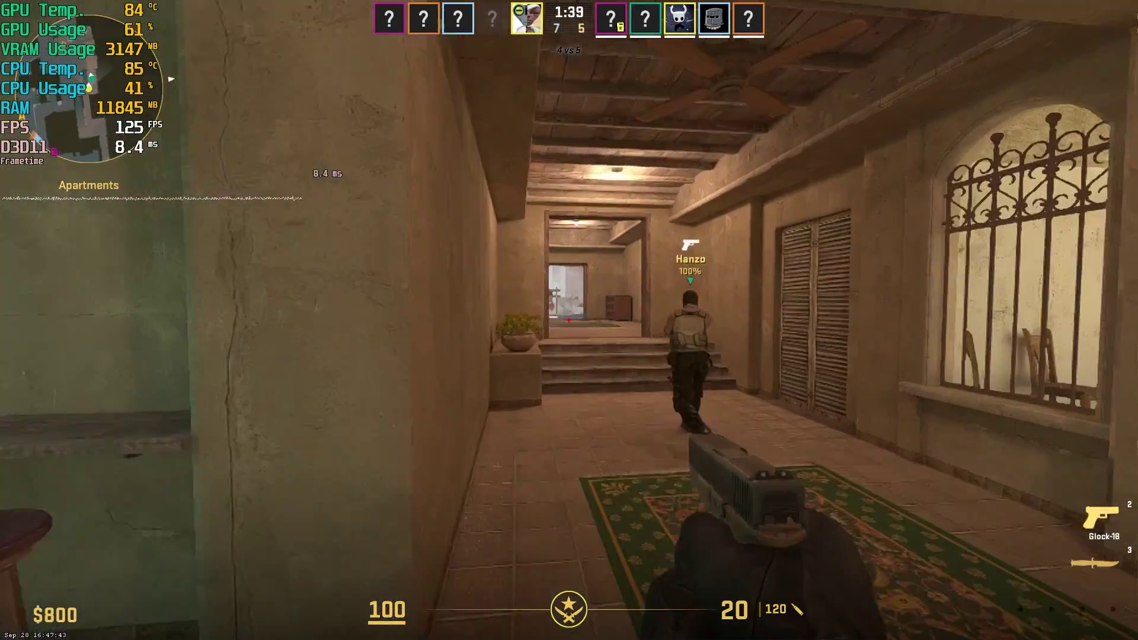
{"action": "key", "text": "w"}
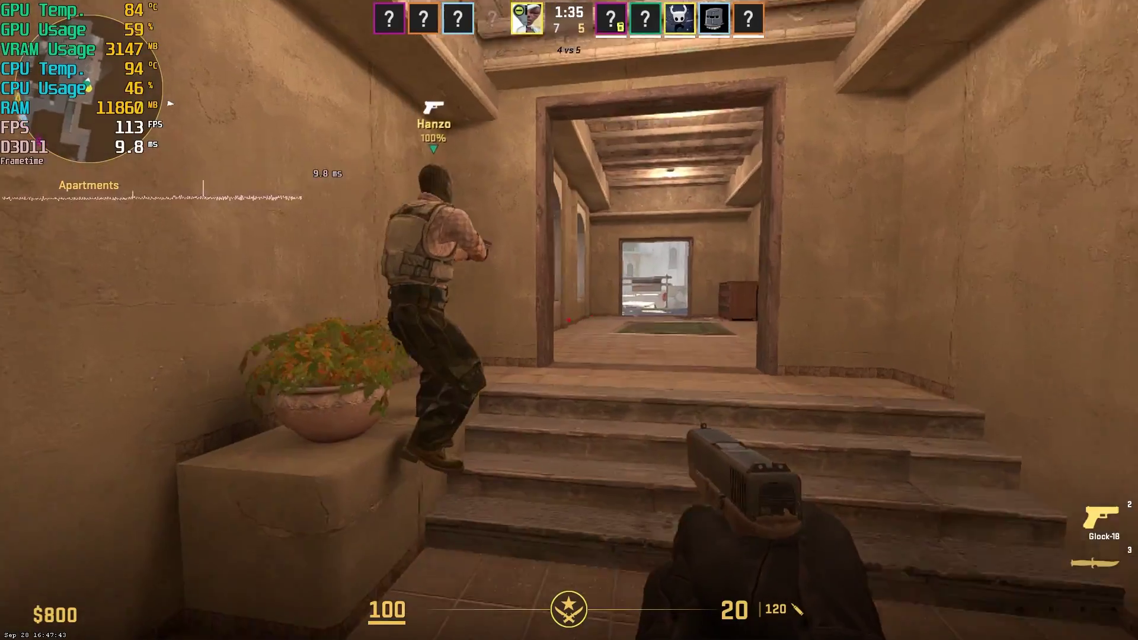
{"action": "key", "text": "w"}
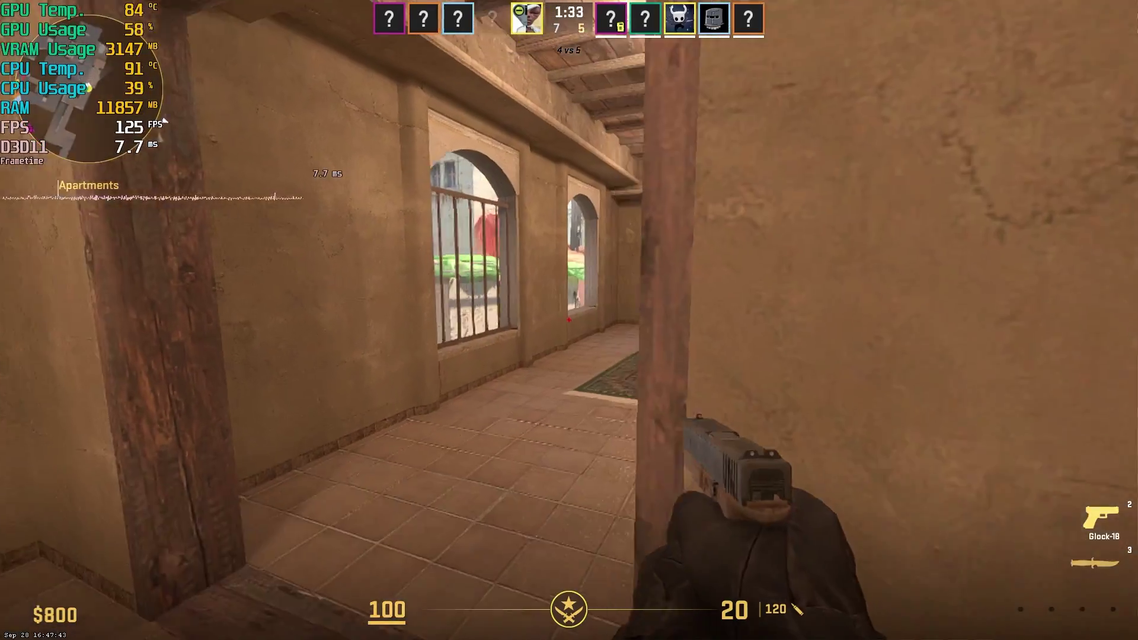
{"action": "key", "text": "w"}
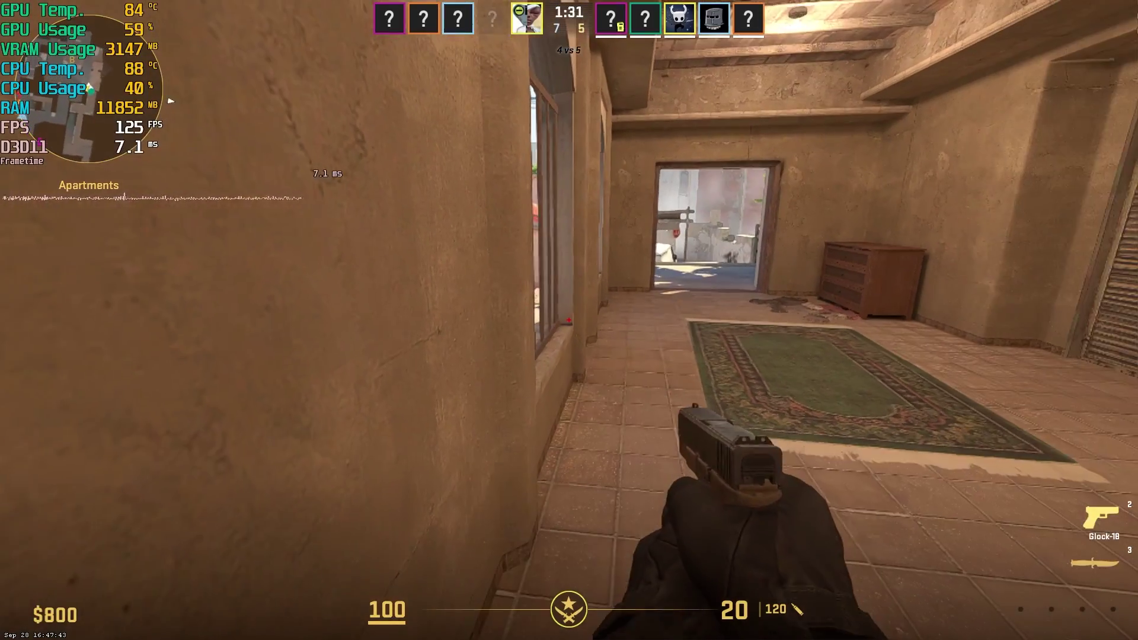
{"action": "key", "text": "w"}
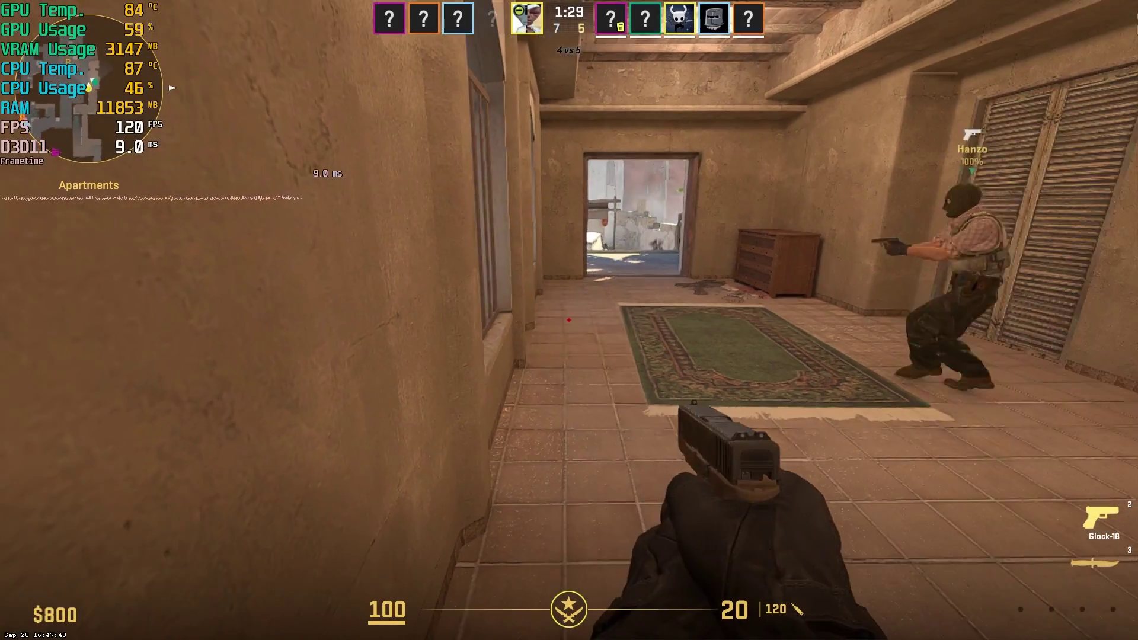